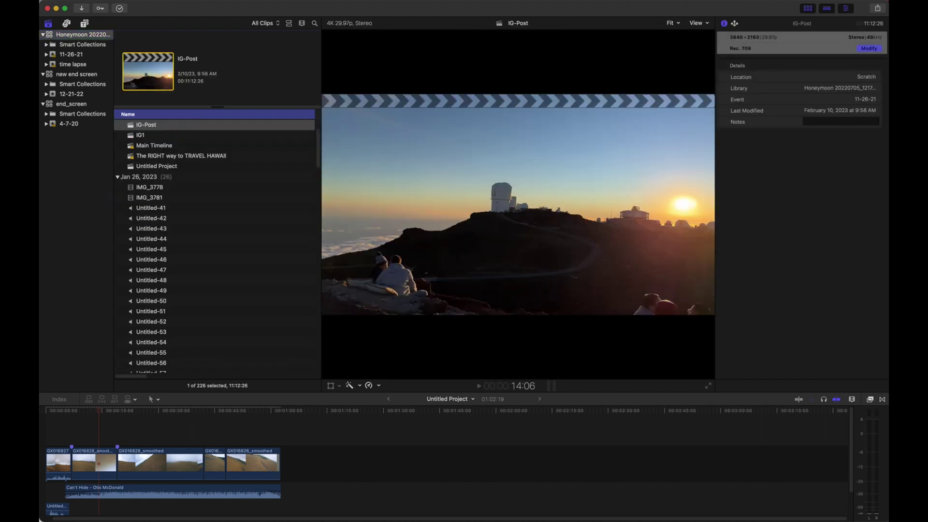
Delete all clips from the Untitled Project timeline so that it is empty.
scroll(215, 242, "up", 3)
left_click_drag(305, 435, 55, 464)
scroll(214, 241, "down", 3)
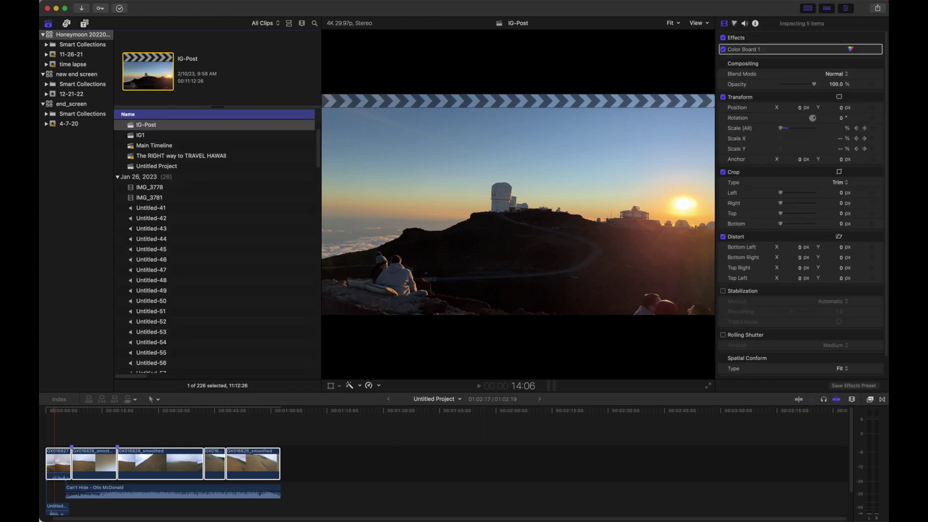
key("Delete")
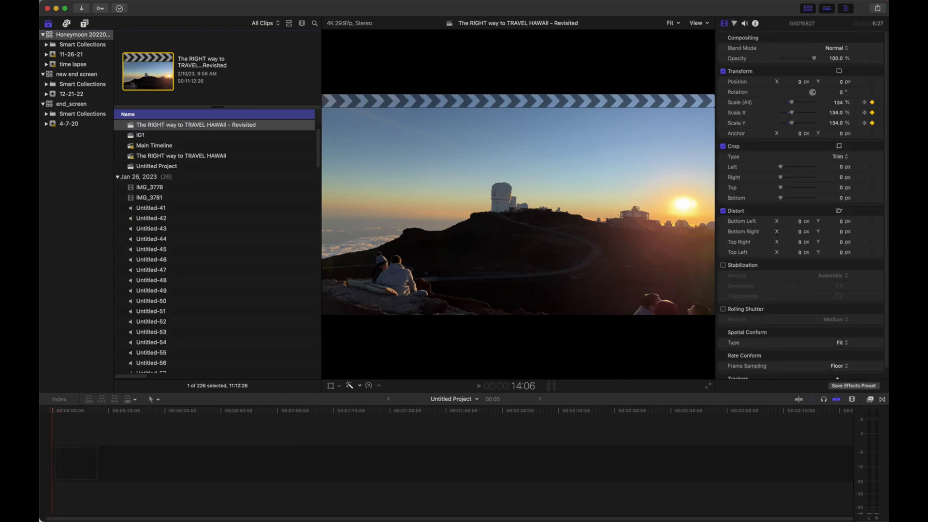
Open the project "The RIGHT way to TRAVEL HAWAII - Revisited" and copy the clips from GX016827 through GX016826_smoothed with their connected audio.
double_click(196, 125)
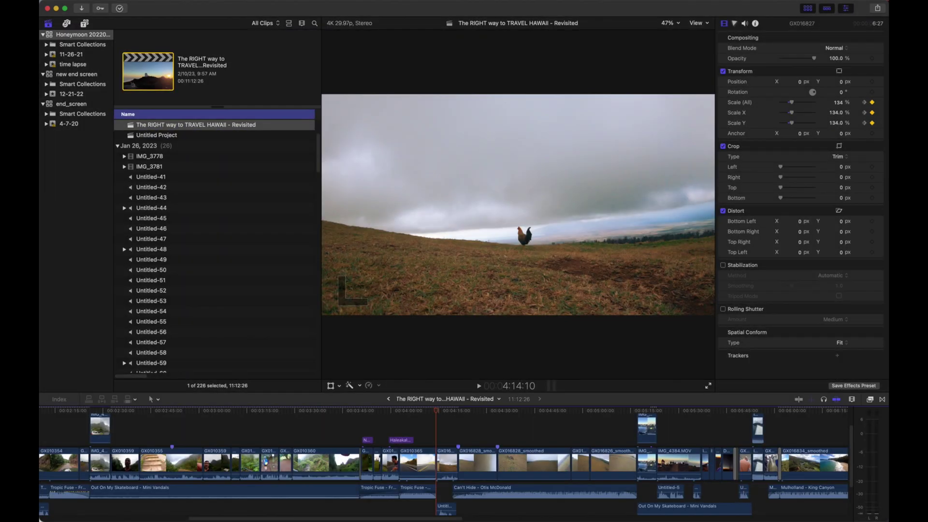
left_click(452, 411)
left_click(480, 411)
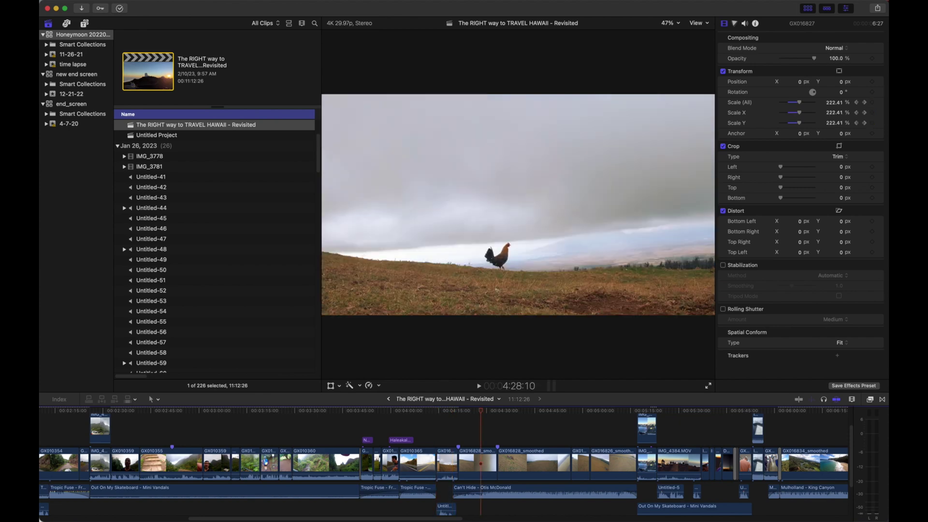
left_click(528, 411)
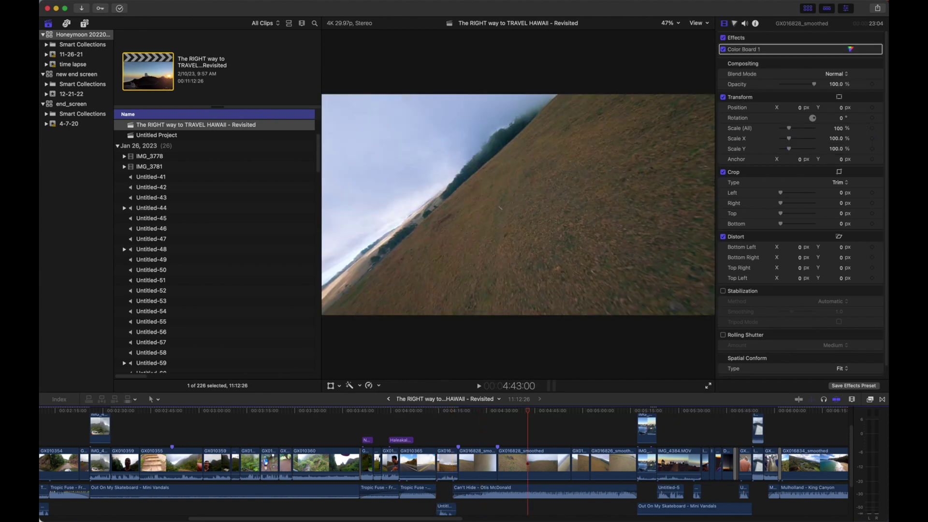
left_click(571, 463)
left_click_drag(616, 429, 454, 511)
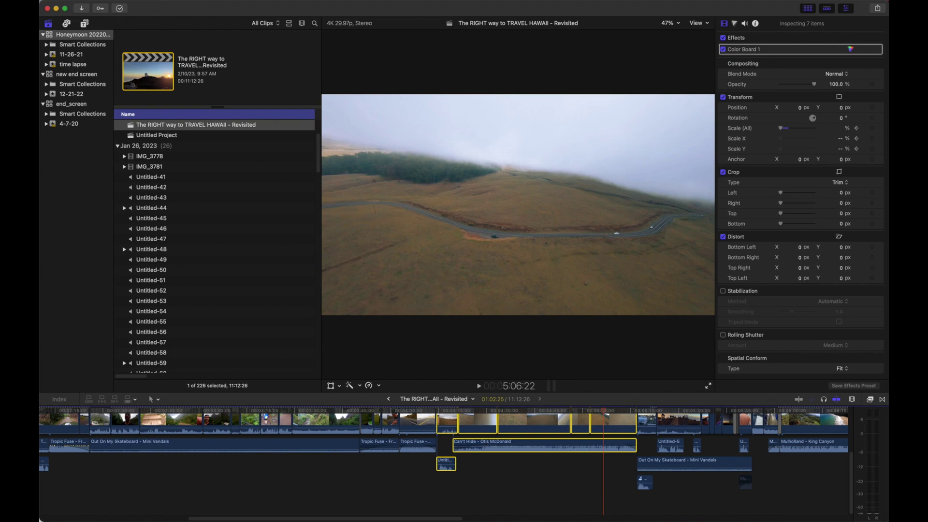
Start a new project in the 11-26-21 event with a custom video format and a resolution of 1080 x 1920.
left_click(95, 1)
mouse_move(106, 7)
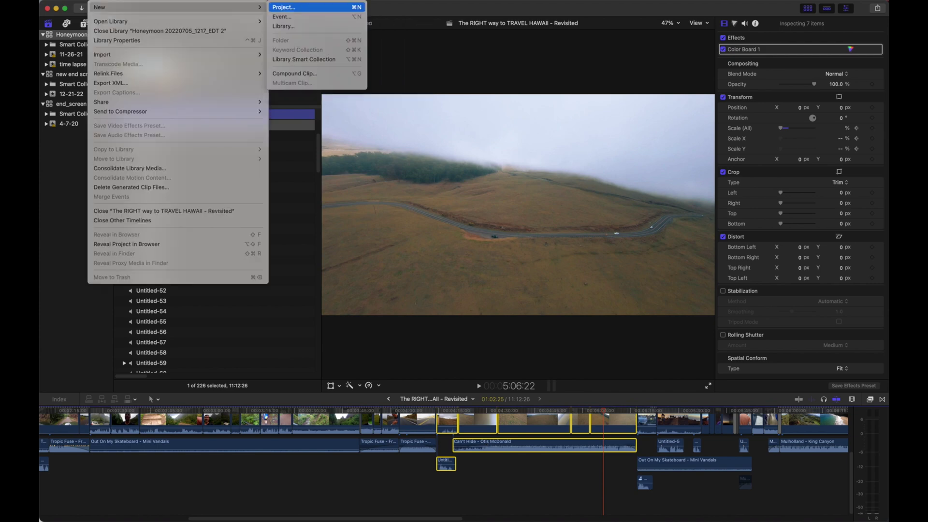
left_click(287, 7)
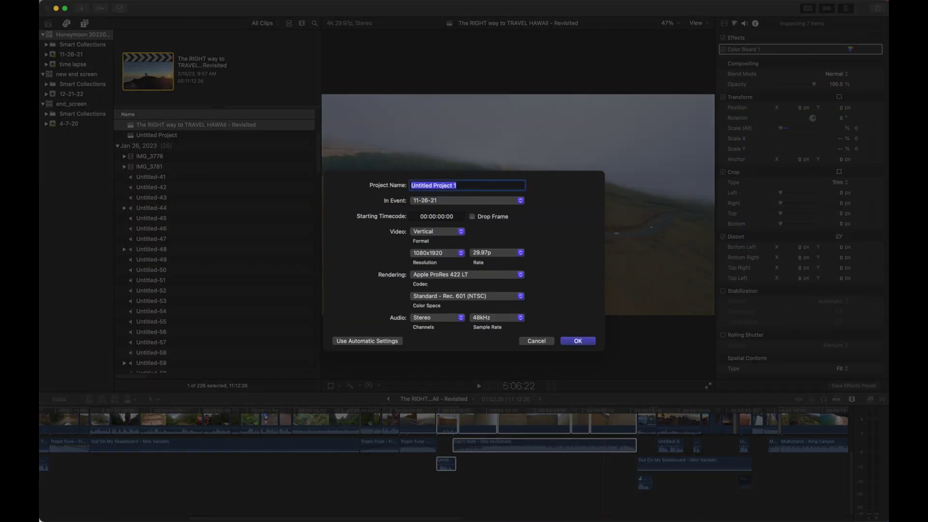
left_click(437, 232)
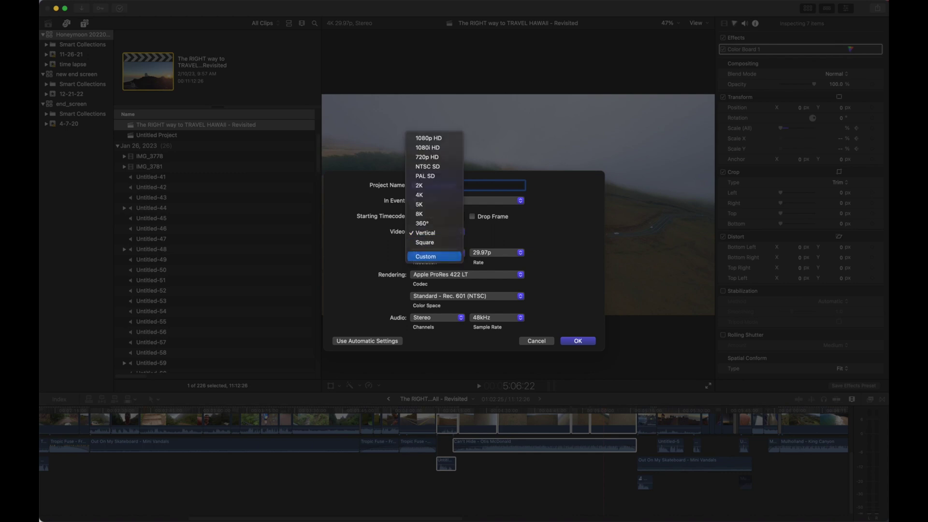
left_click(435, 255)
left_click(420, 246)
type("108")
key("Tab")
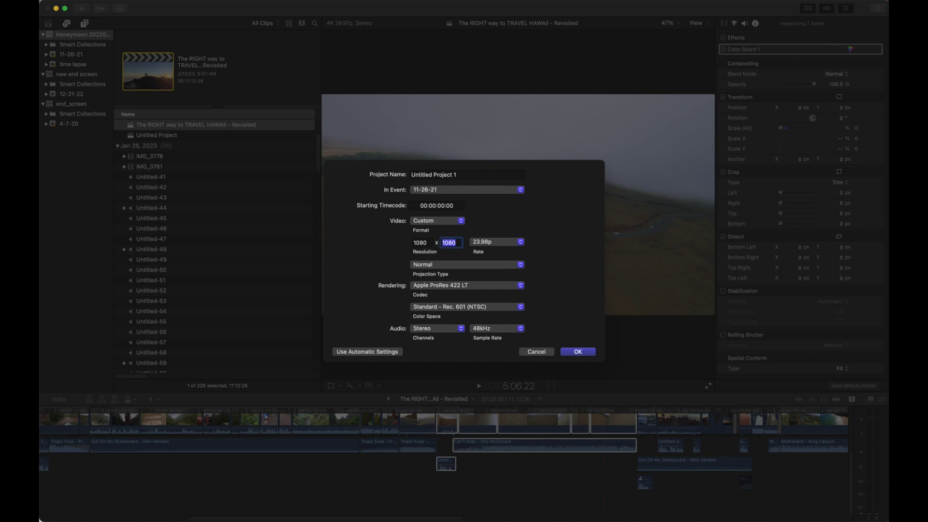
type("192")
Set the new project's frame rate to 29.97p and create the project.
left_click(497, 242)
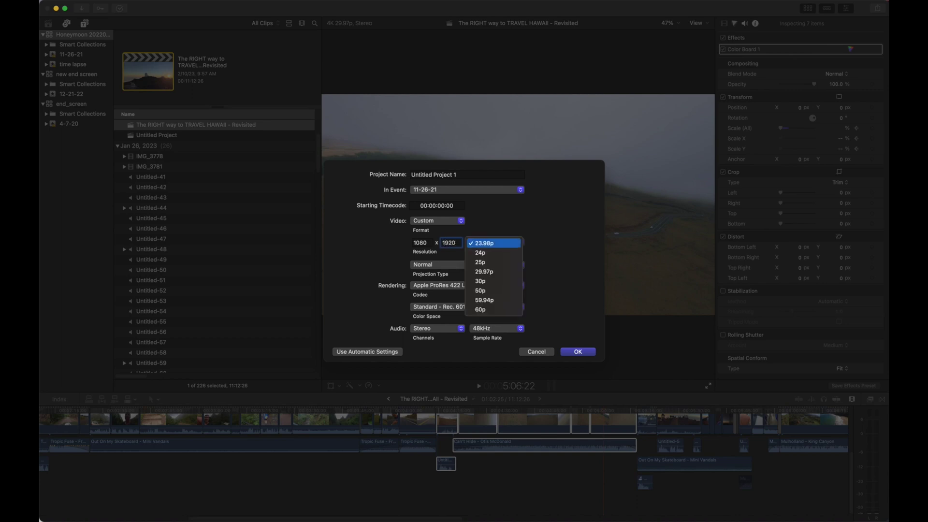
key("Down")
key("Down")
key("Down")
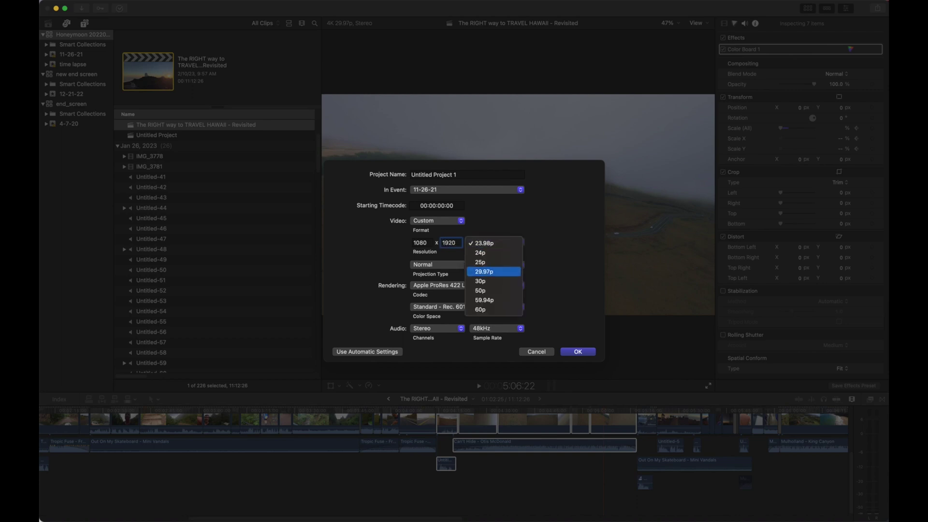
key("Return")
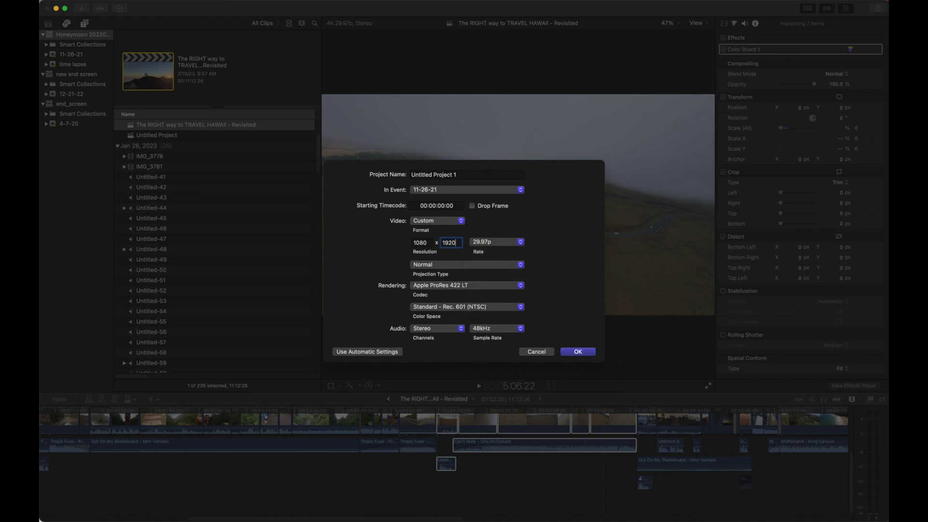
key("Return")
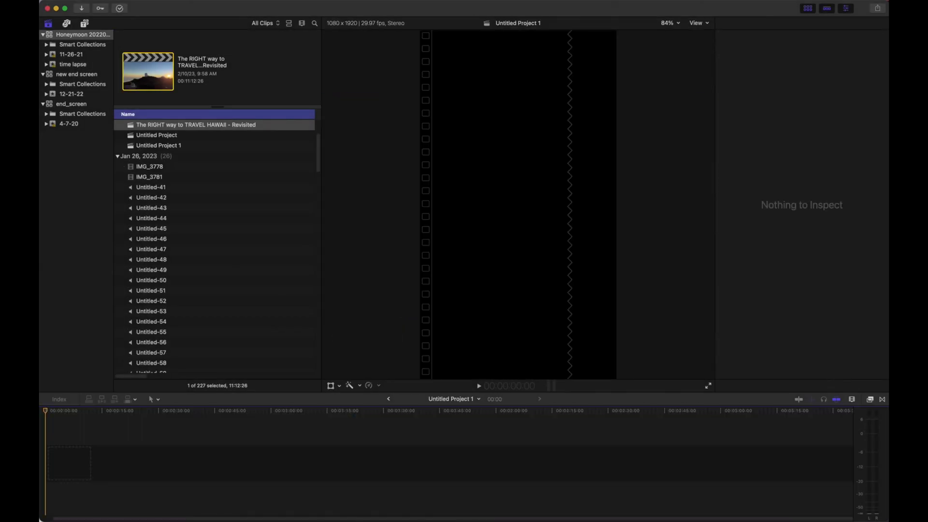
Paste the copied clips and audio into the new vertical timeline and select the first clip, GX016827.
key("super+v")
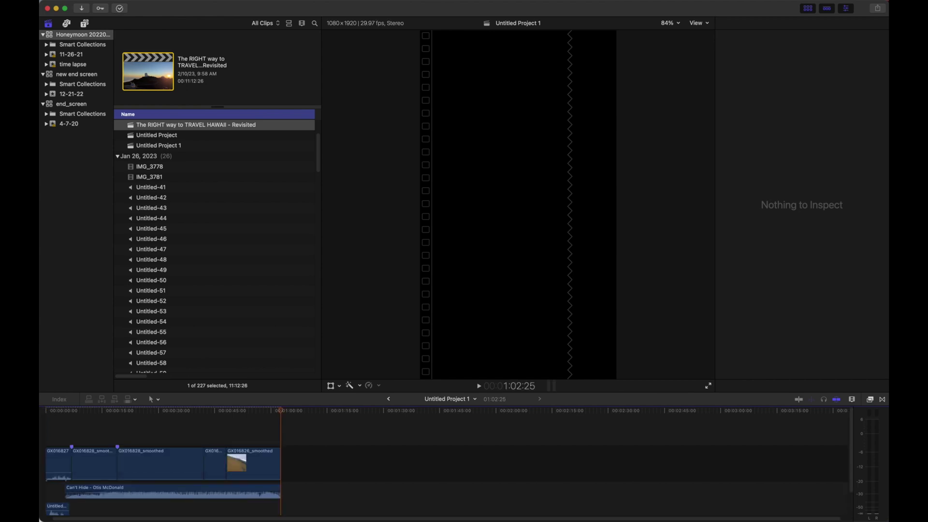
left_click(59, 464)
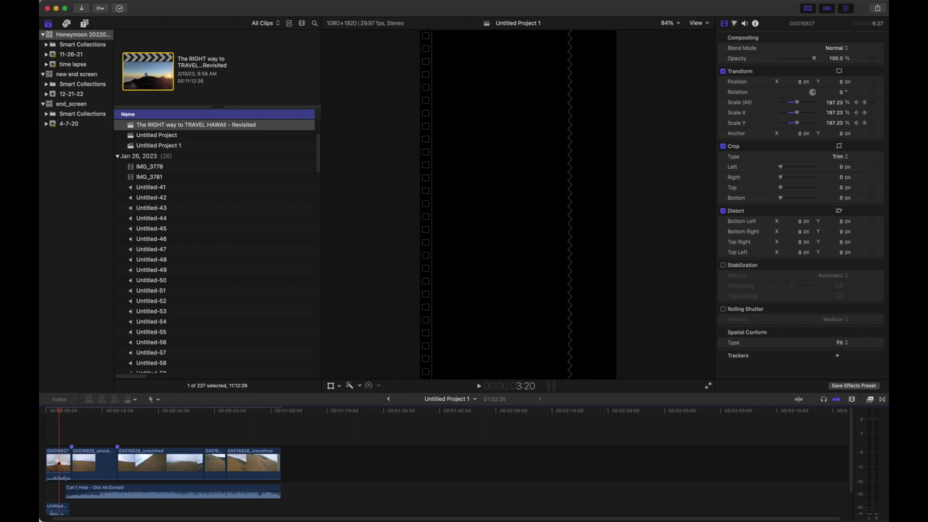
left_click(59, 463)
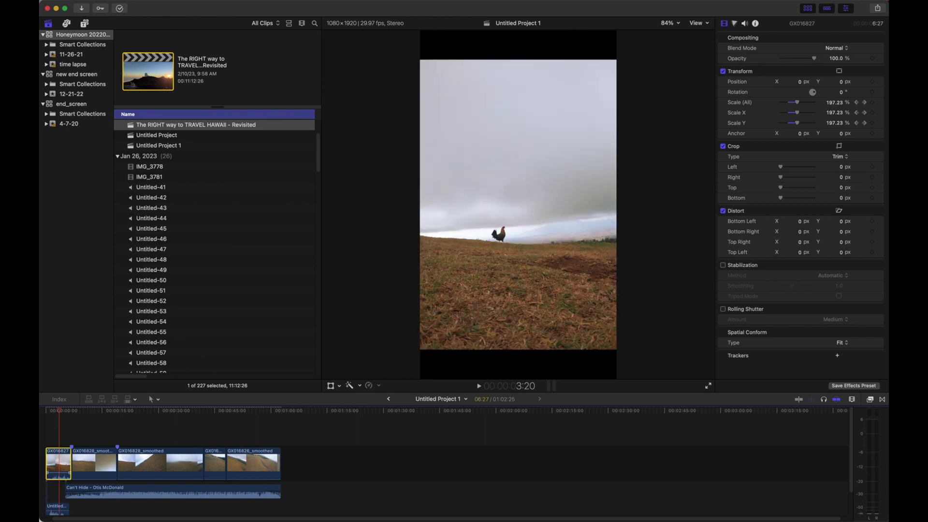
Reset the first clip's overall scale to clear its keyframes, and set the scale to 238% to fill the vertical frame.
left_click(880, 103)
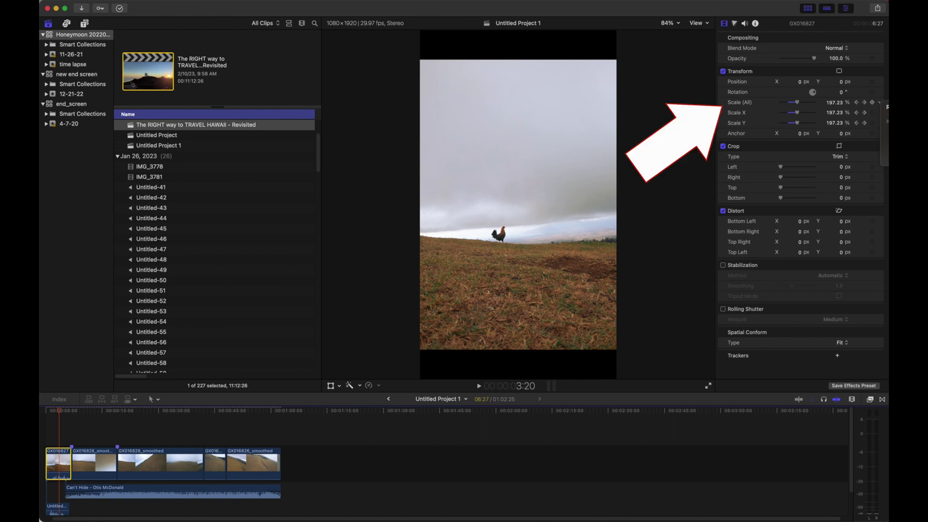
left_click(887, 107)
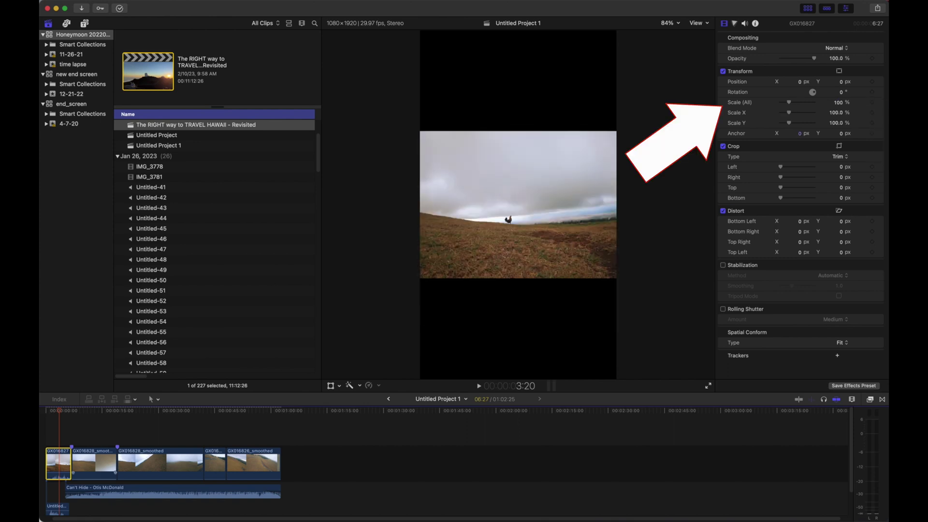
left_click_drag(789, 103, 800, 102)
left_click_drag(865, 102, 877, 102)
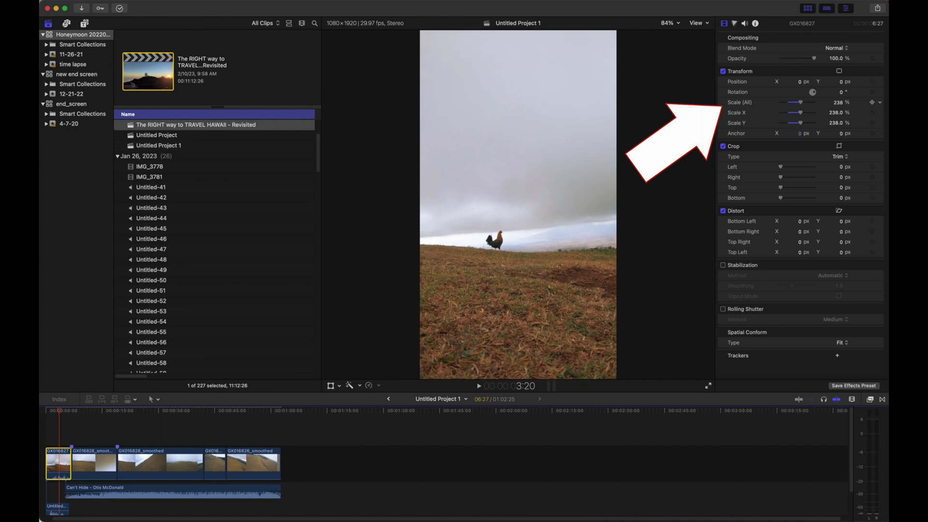
Select the four smoothed clips after the first one and set their overall scale to 238%.
left_click(95, 463)
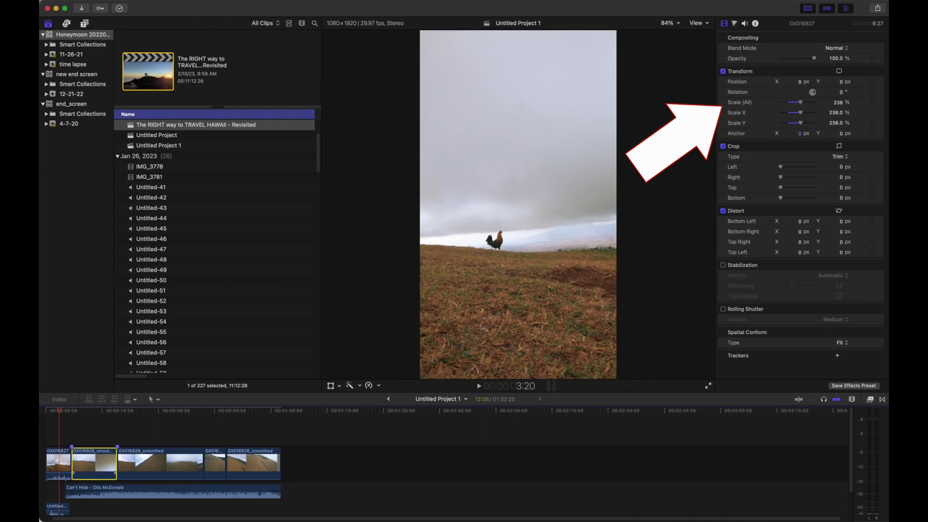
left_click(95, 433)
left_click(95, 463)
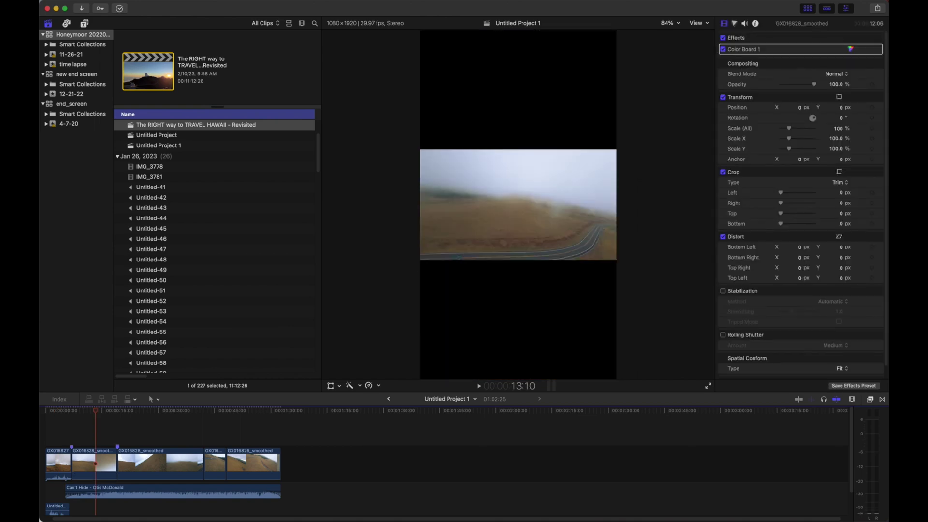
left_click_drag(89, 437, 282, 465)
left_click(838, 129)
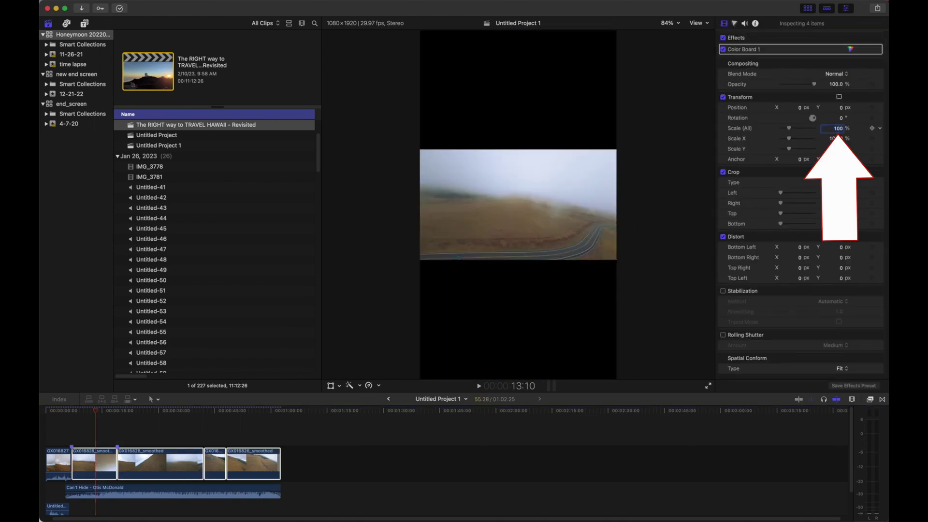
type("238")
key("Return")
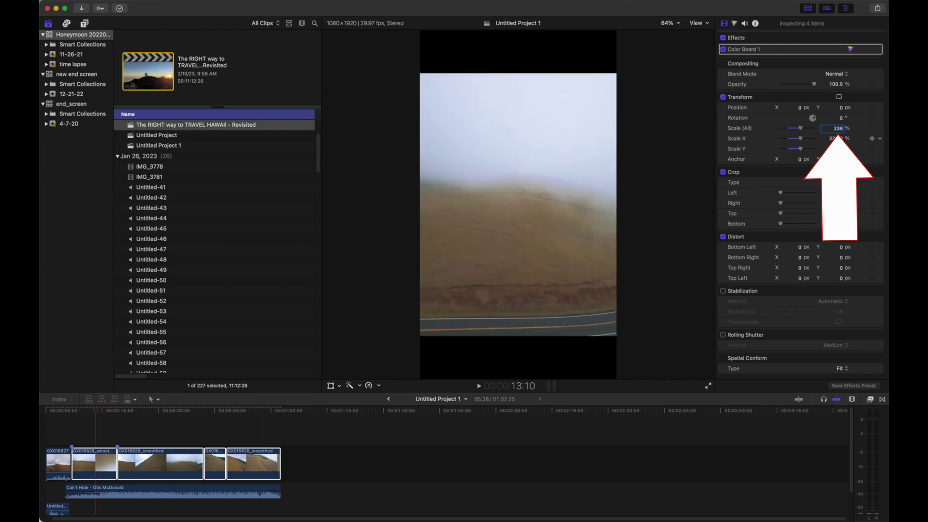
Increase the overall scale of the four selected clips until they fill the vertical frame, settling on 316%.
left_click_drag(838, 128, 838, 98)
key("Up")
key("Up")
key("Up")
key("Up")
key("Up")
key("Up")
key("Up")
key("Up")
key("Up")
key("Up")
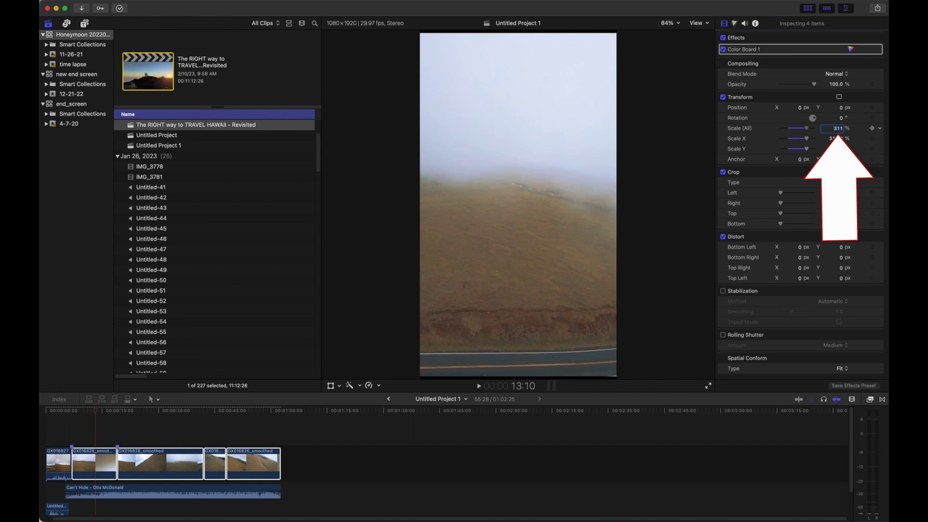
key("Up")
key("Up")
key("Up")
key("Up")
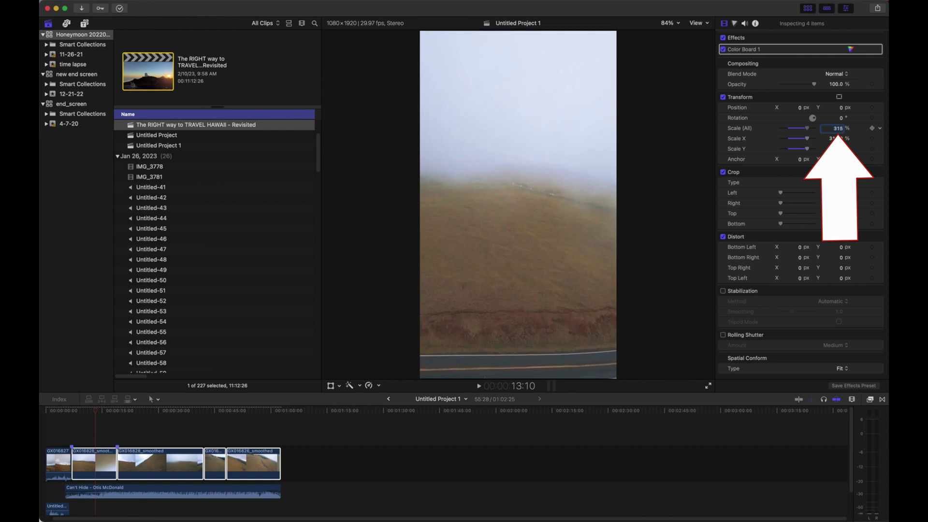
key("Up")
key("Up")
key("Up")
key("Return")
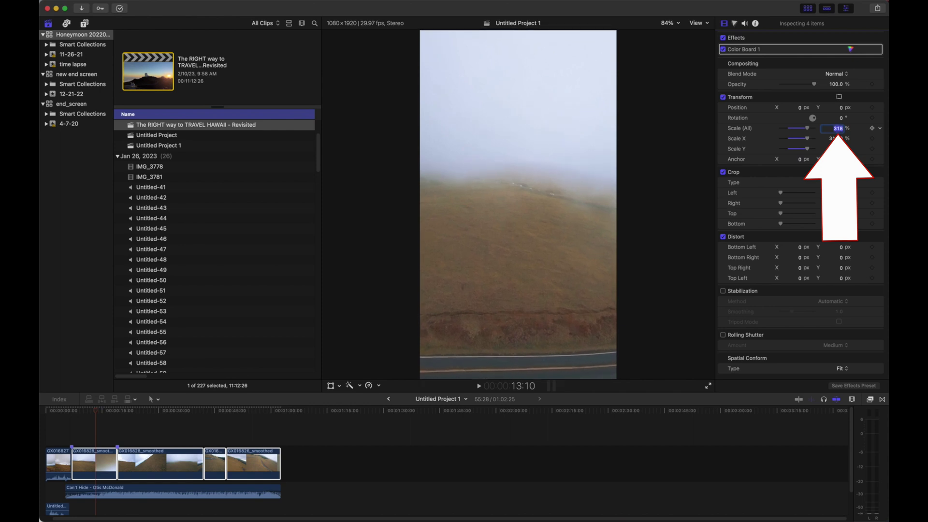
type("316")
key("Return")
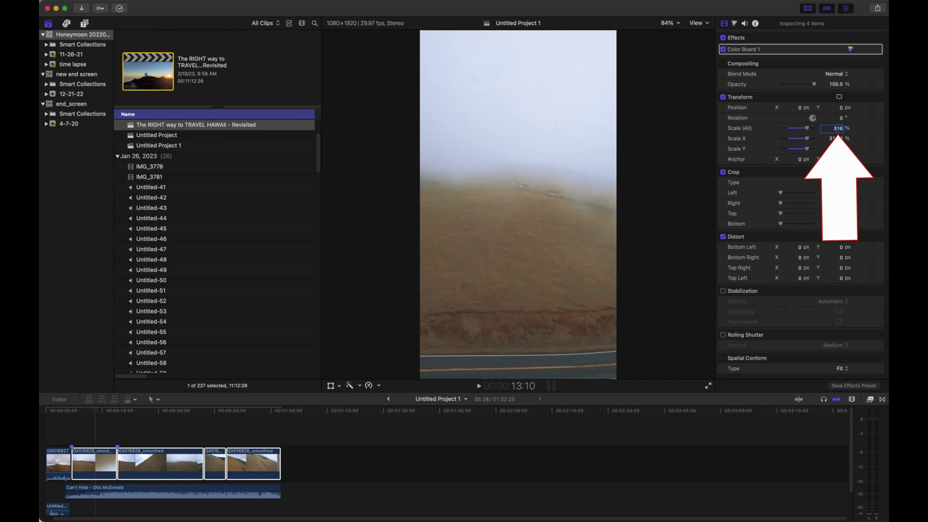
Check the framing of the last clip and play the timeline from the start into the second clip.
left_click(257, 464)
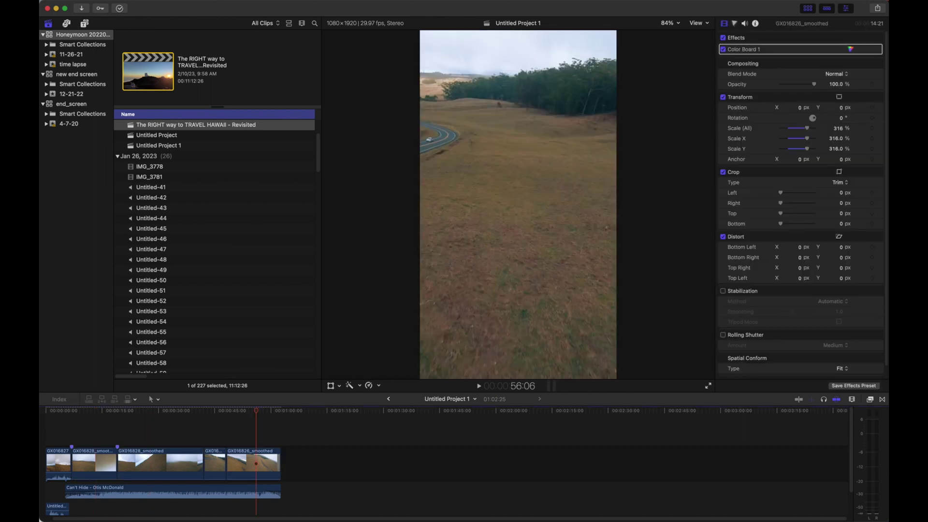
key("Home")
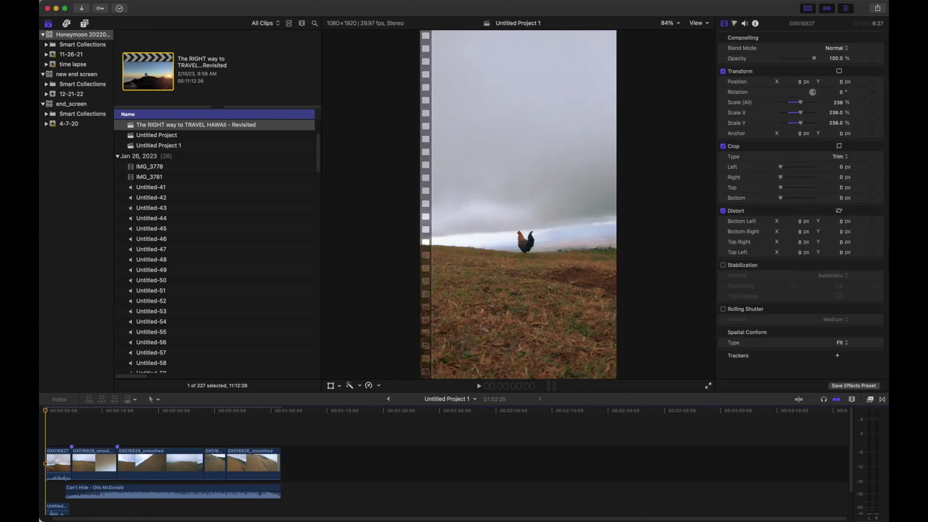
key("space")
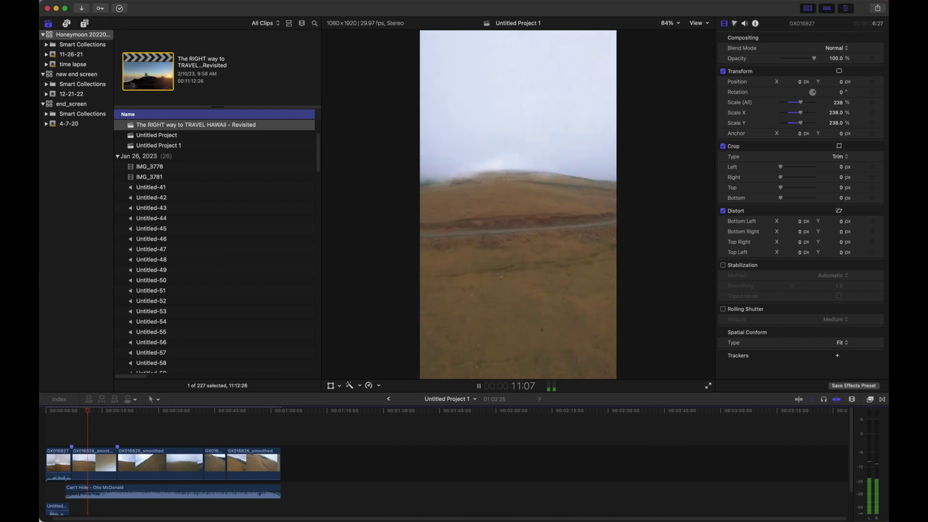
key("space")
Split the first clip at 3:13 on the timeline, just as the rooster is in view.
left_click(57, 463)
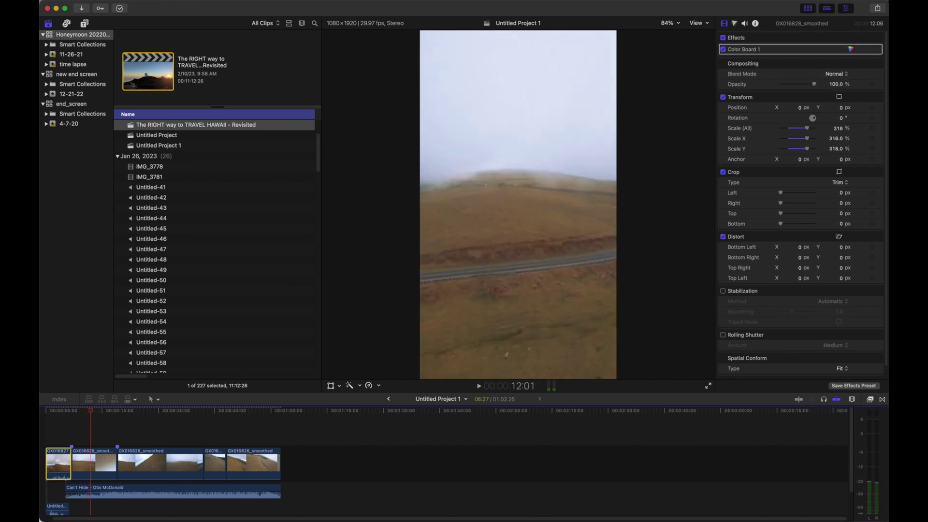
left_click(56, 432)
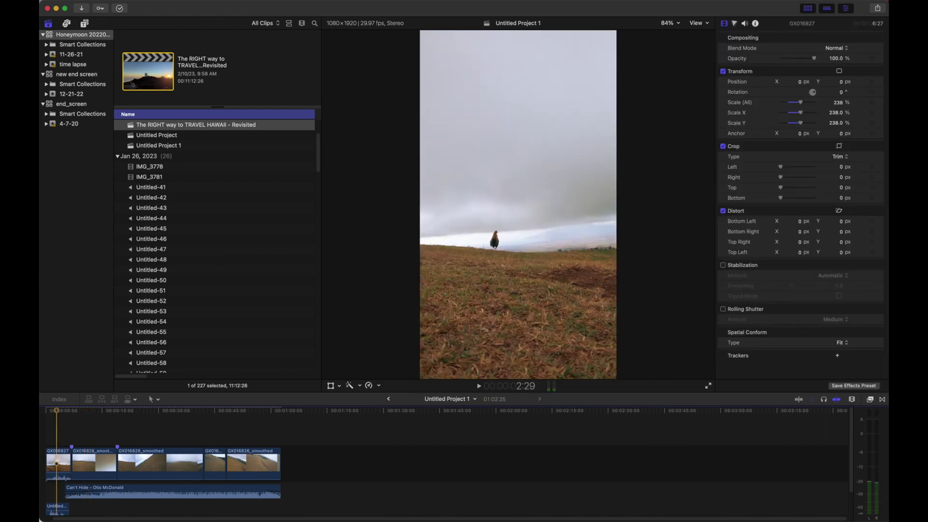
key("space")
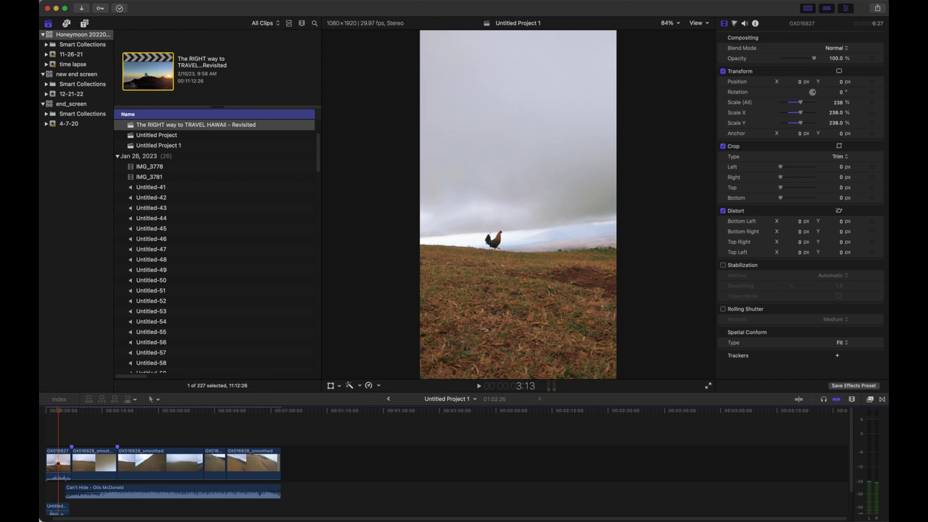
left_click(154, 399)
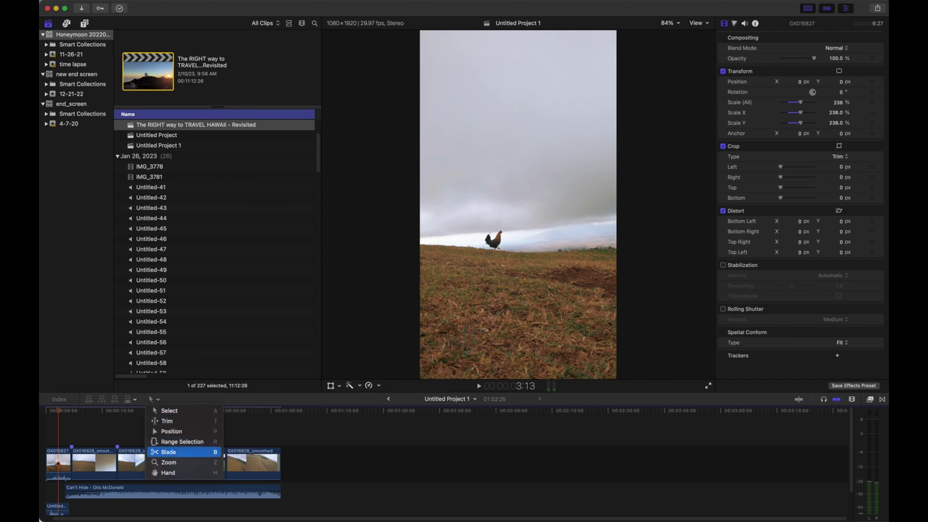
left_click(168, 452)
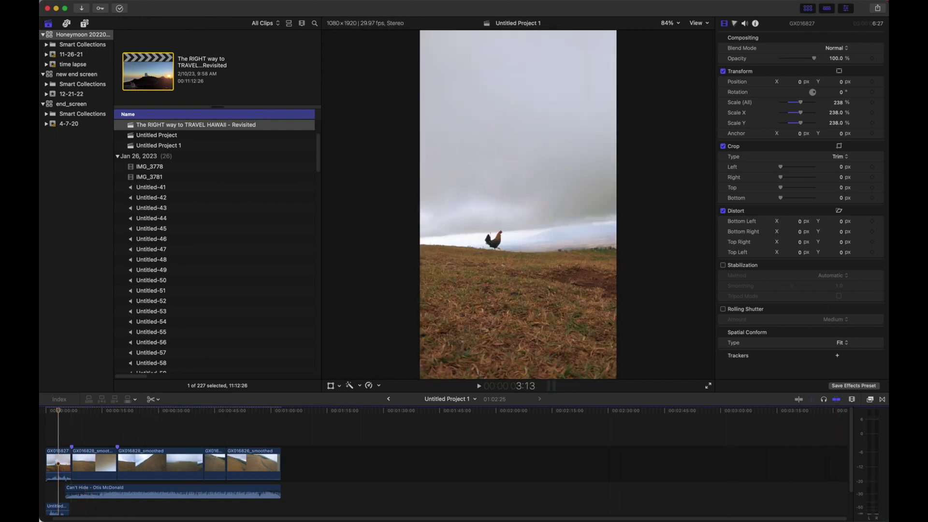
key("s")
key("s")
key("alt+super+s")
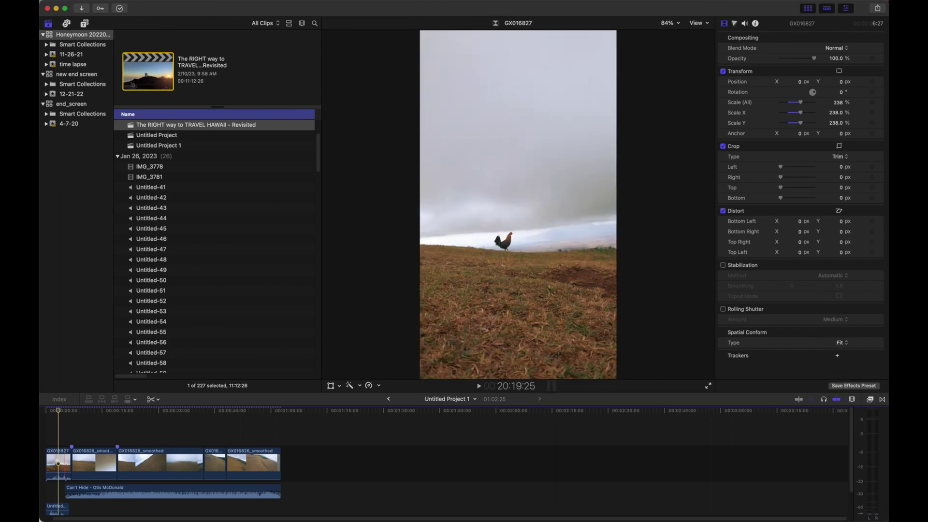
key("super+b")
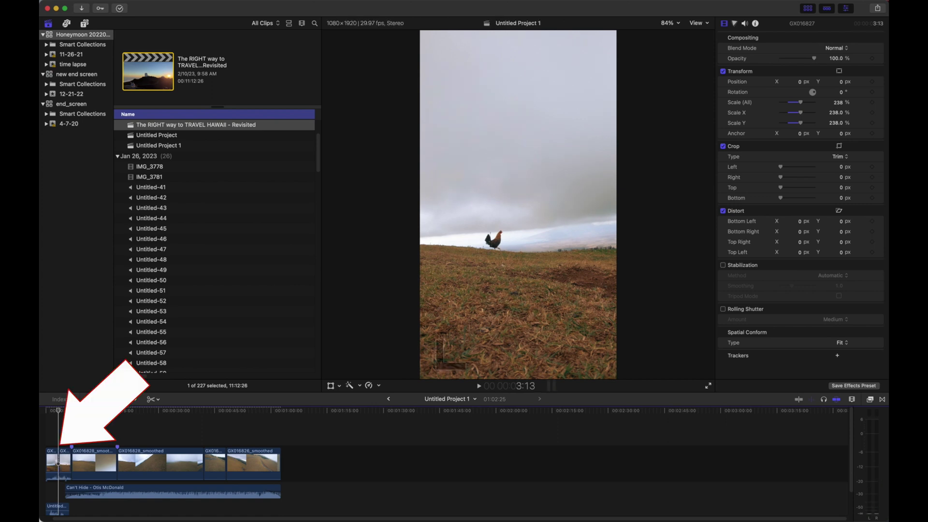
Return to the Select tool and select each half of the split opening clip in turn.
left_click(153, 400)
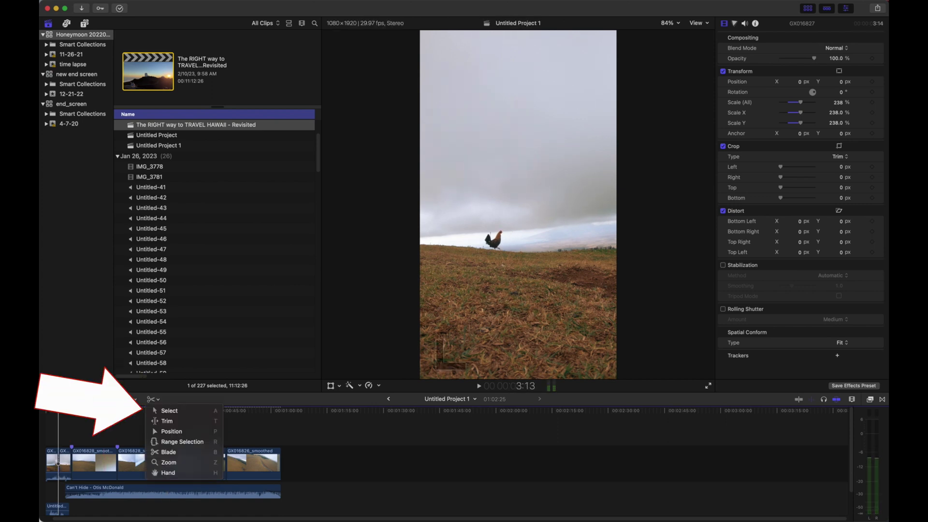
left_click(169, 411)
left_click(63, 463)
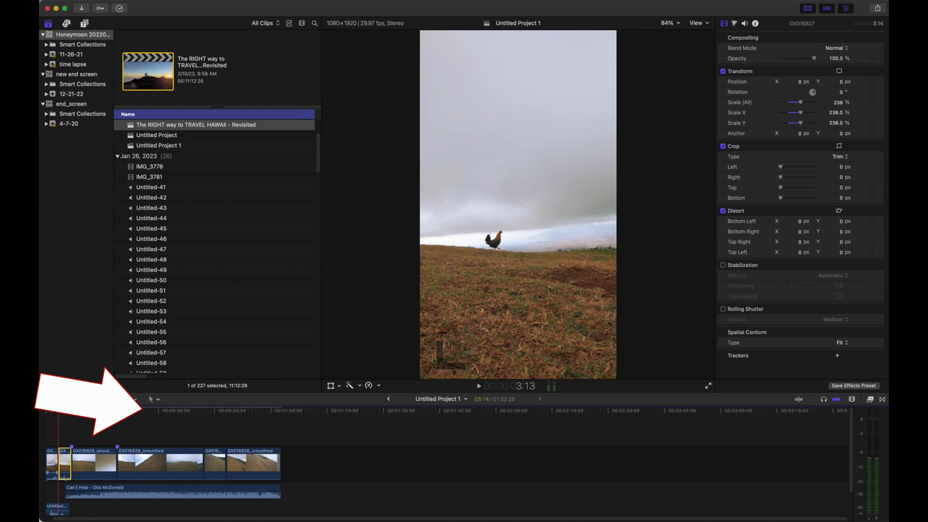
left_click(53, 462)
left_click(65, 462)
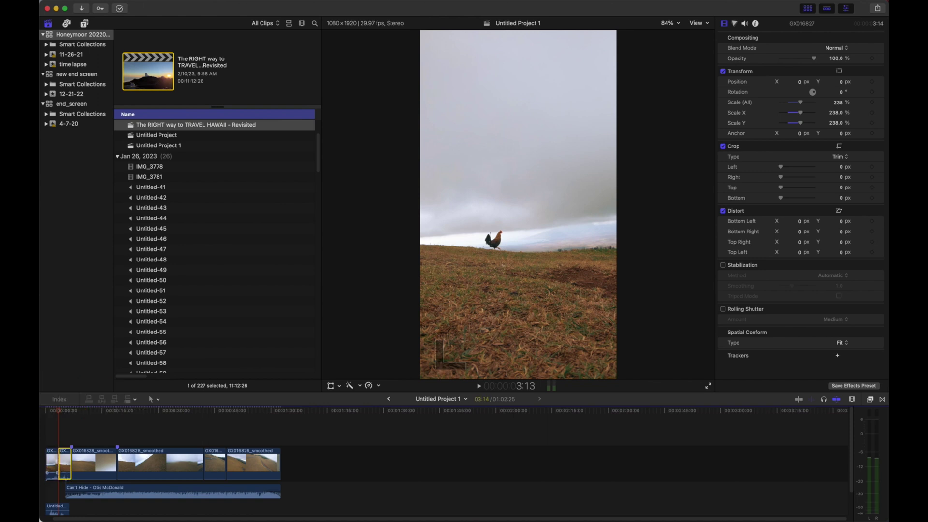
left_click(53, 462)
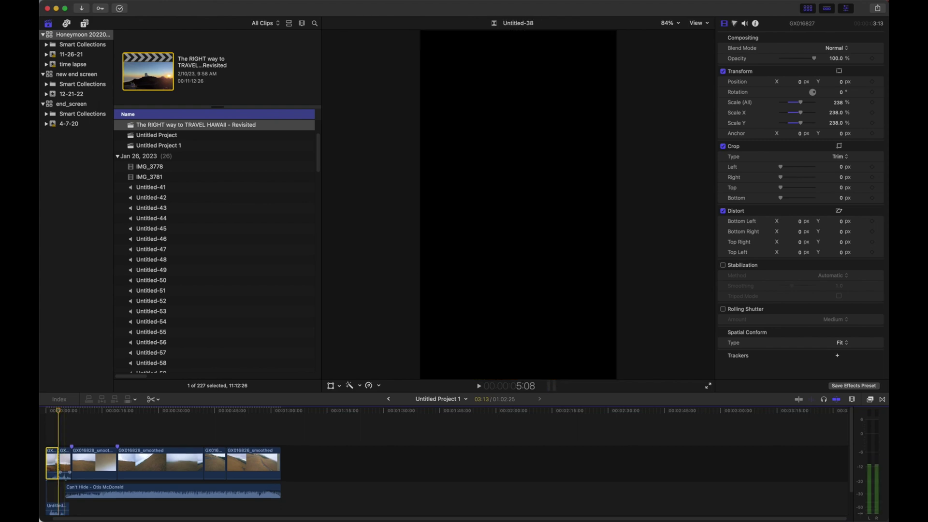
Split the connected Untitled-38 audio clip at the playhead and delete both pieces.
key("b")
left_click(58, 510)
key("a")
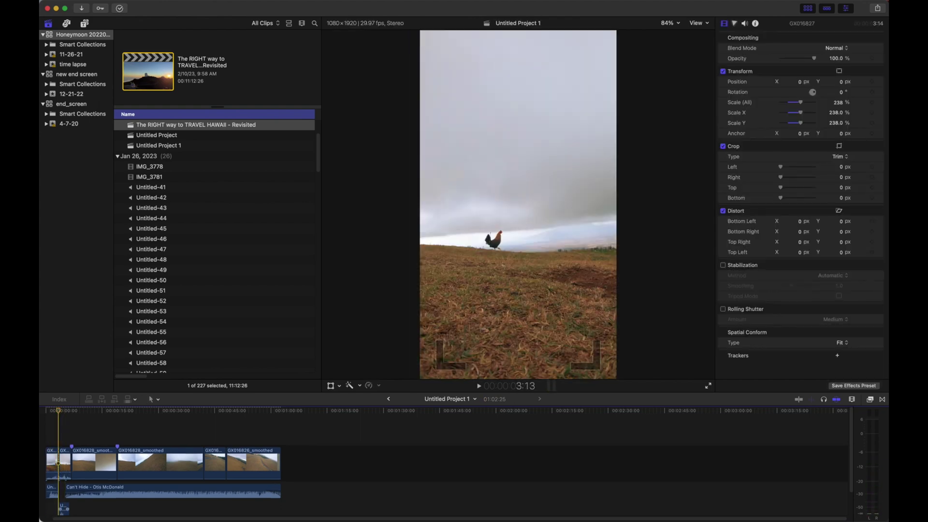
left_click(63, 509)
key("Delete")
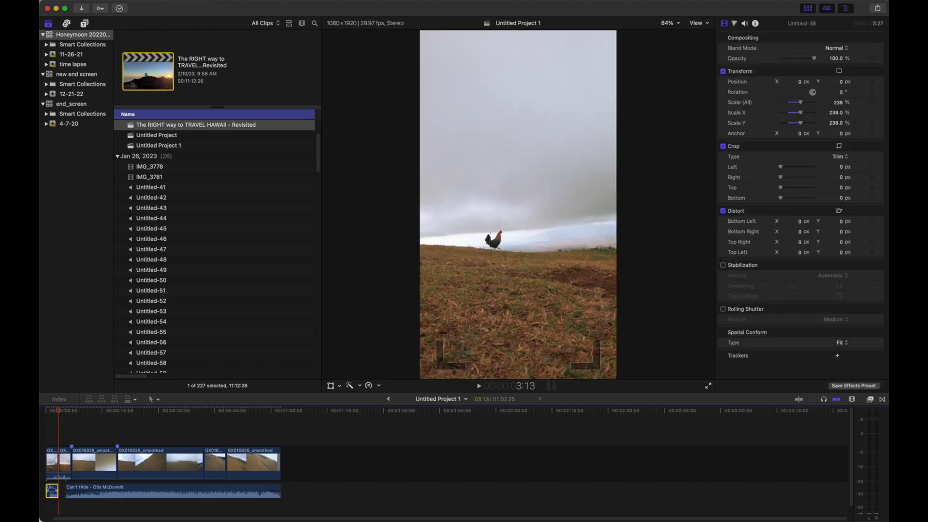
Delete the Can't Hide music clip and the first half of the split opening clip.
left_click(87, 492)
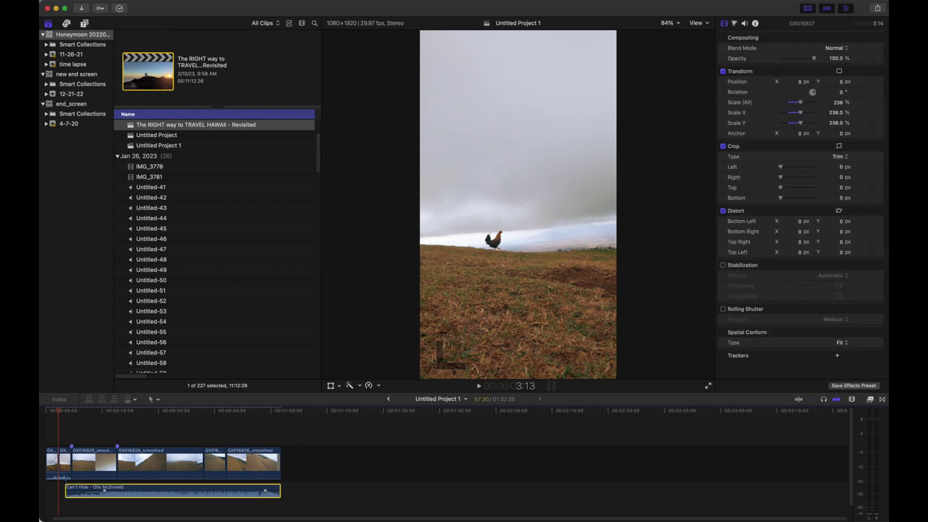
key("Delete")
left_click(52, 463)
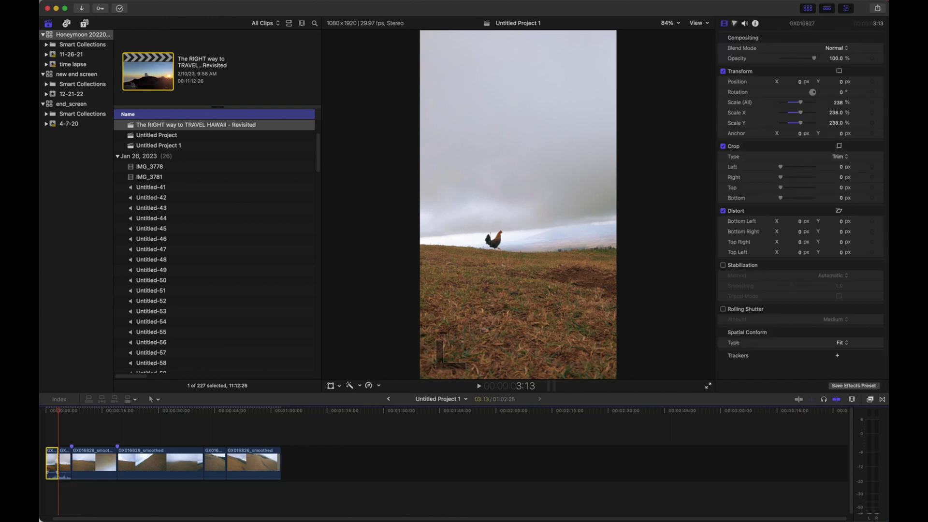
key("Delete")
Play the shortened timeline from the start and try to raise the second clip's audio level.
key("c")
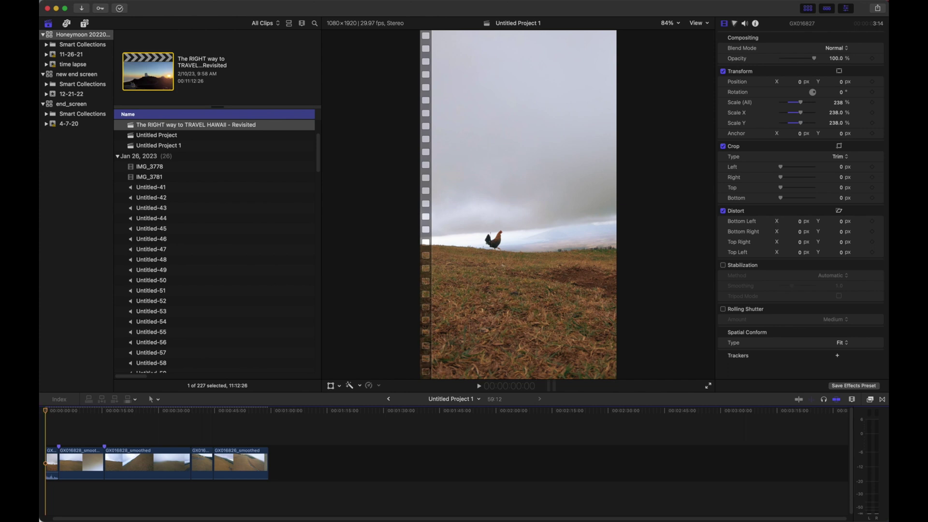
key("space")
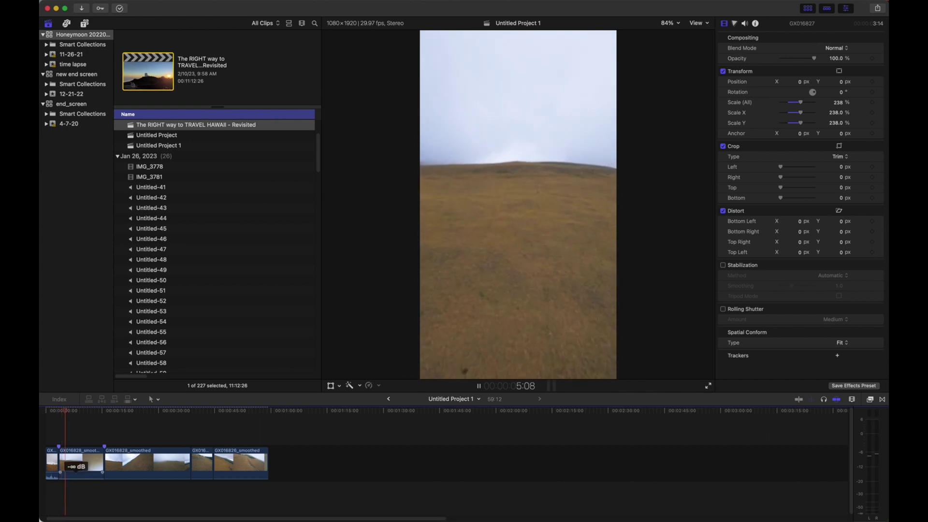
left_click_drag(76, 479, 76, 474)
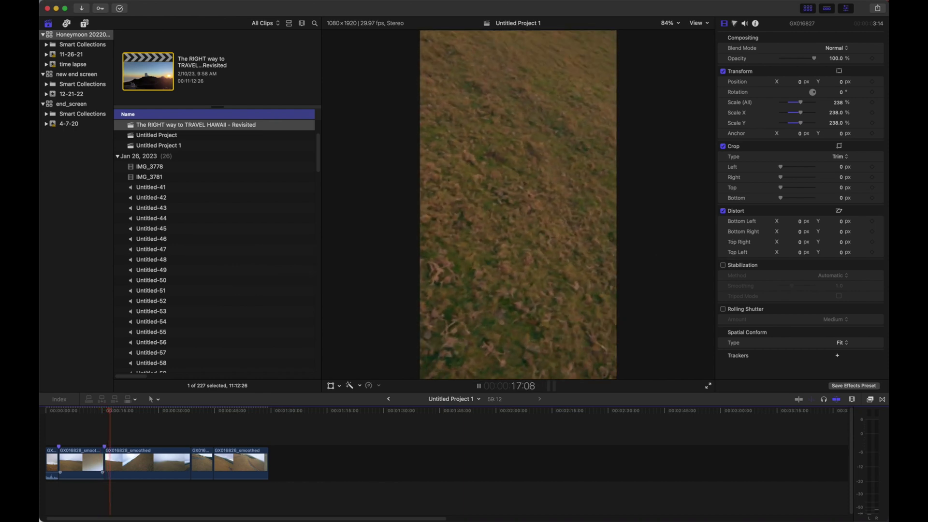
Review the cut between the first and second clips up close, leaving the playhead at 3:02.
key("Up")
key("Up")
key("Up")
key("space")
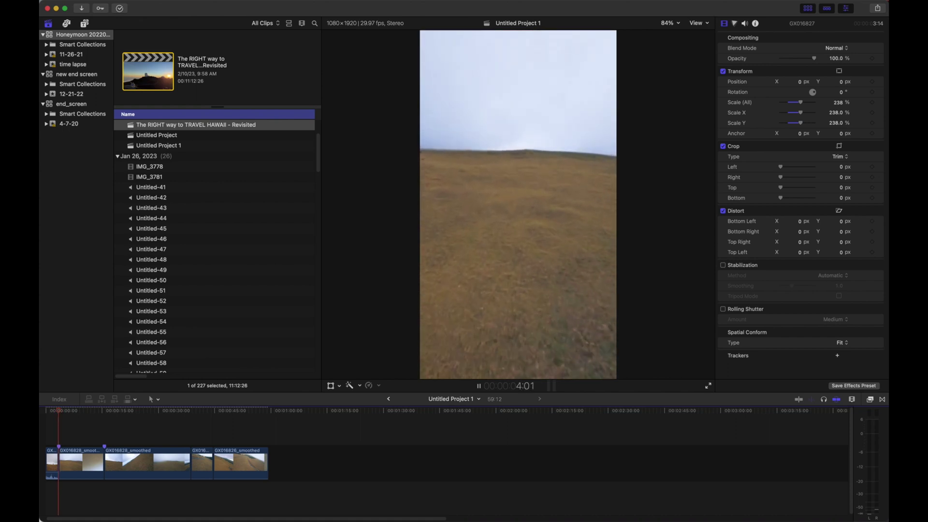
key("Right")
key("Right")
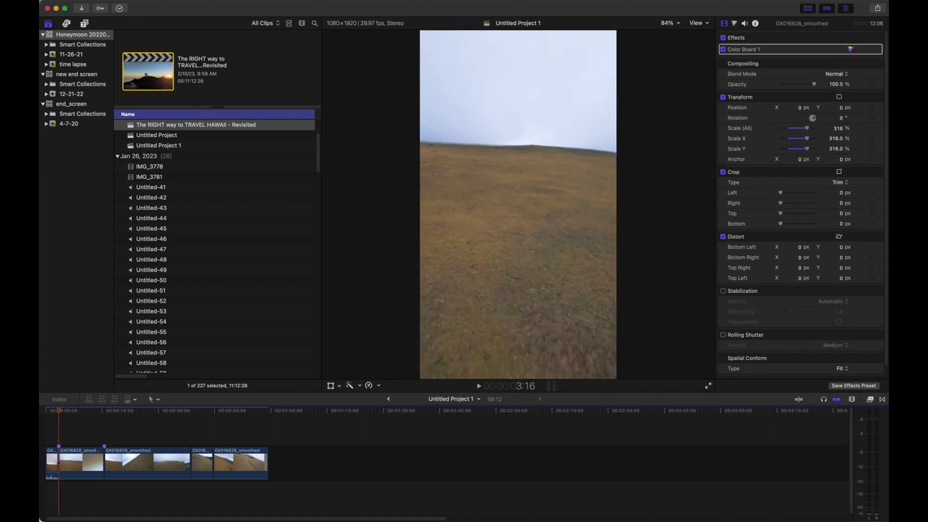
key("super+equal")
key("super+equal")
key("super+equal")
scroll(444, 463, "left", 3)
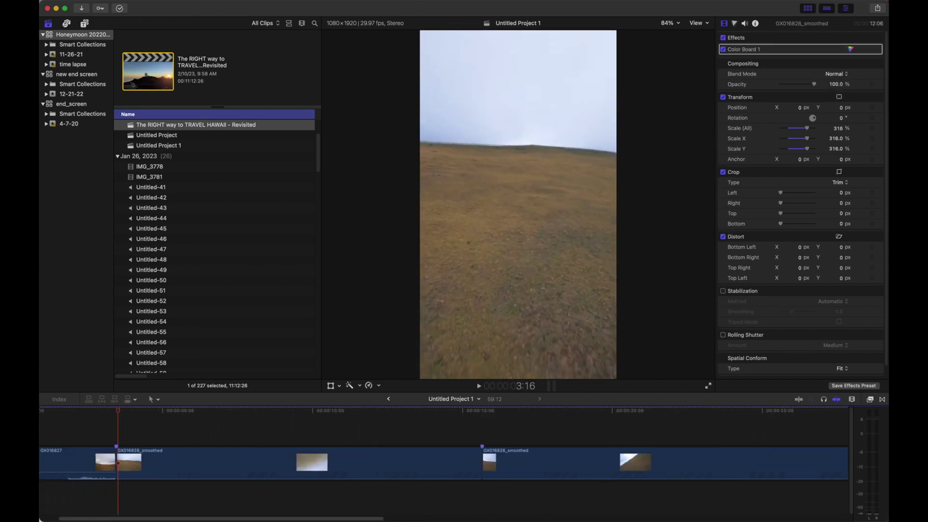
key("space")
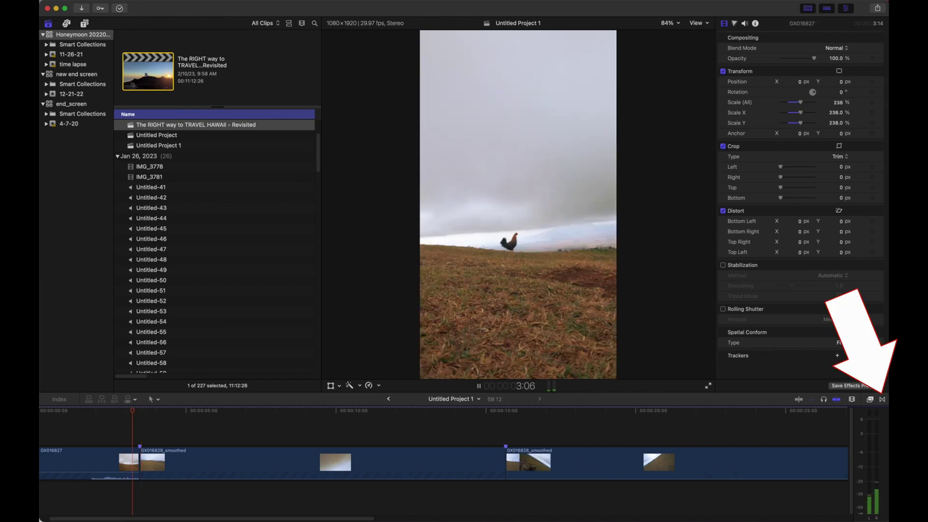
key("space")
left_click(128, 411)
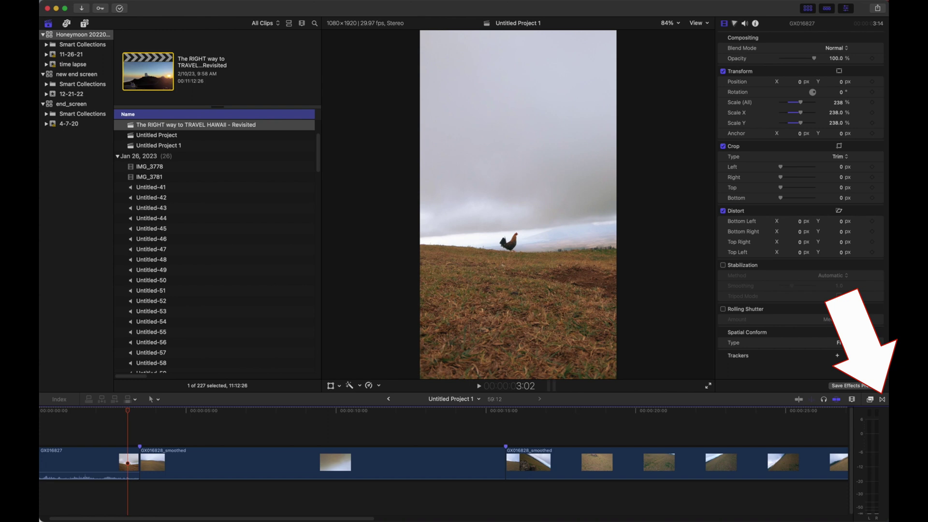
Add a Cross Dissolve transition at the cut between the first and second clips.
left_click(882, 400)
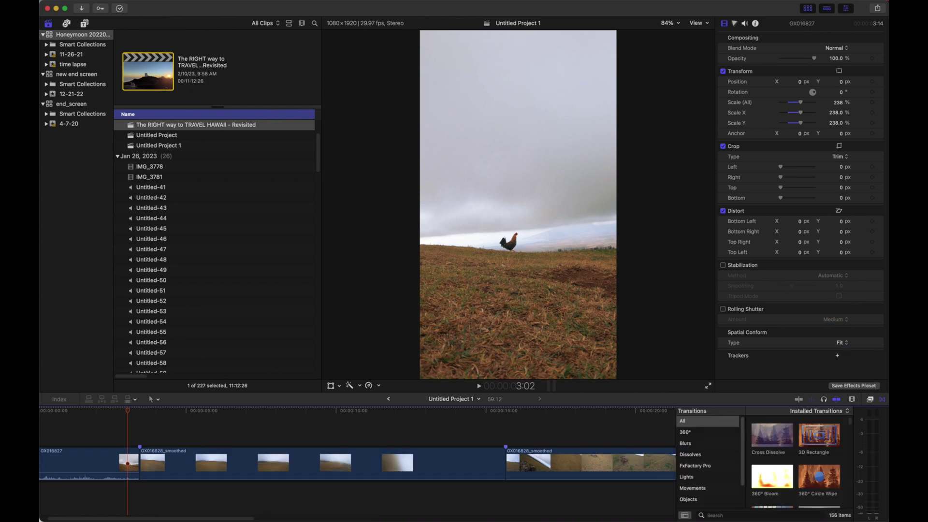
mouse_move(776, 436)
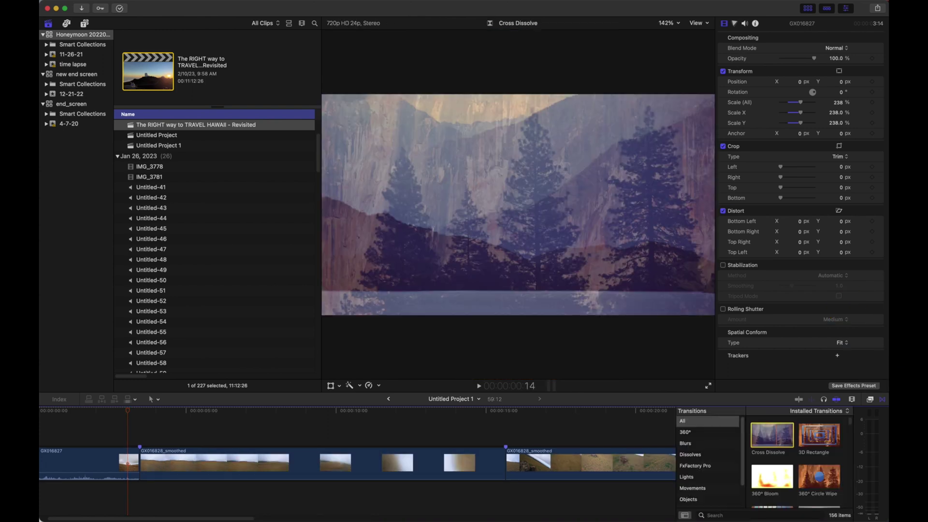
left_click_drag(772, 435, 139, 463)
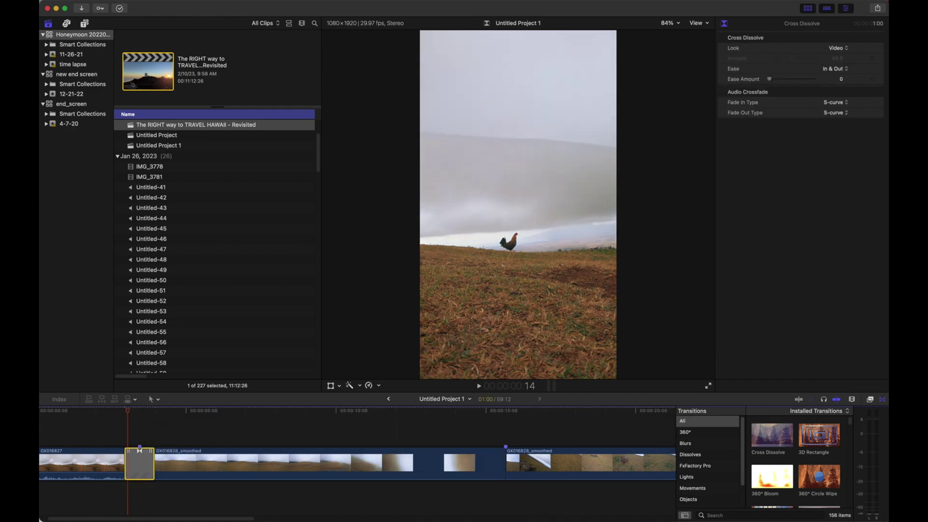
Render the entire project and check the rendering progress in the background tasks.
left_click(118, 464)
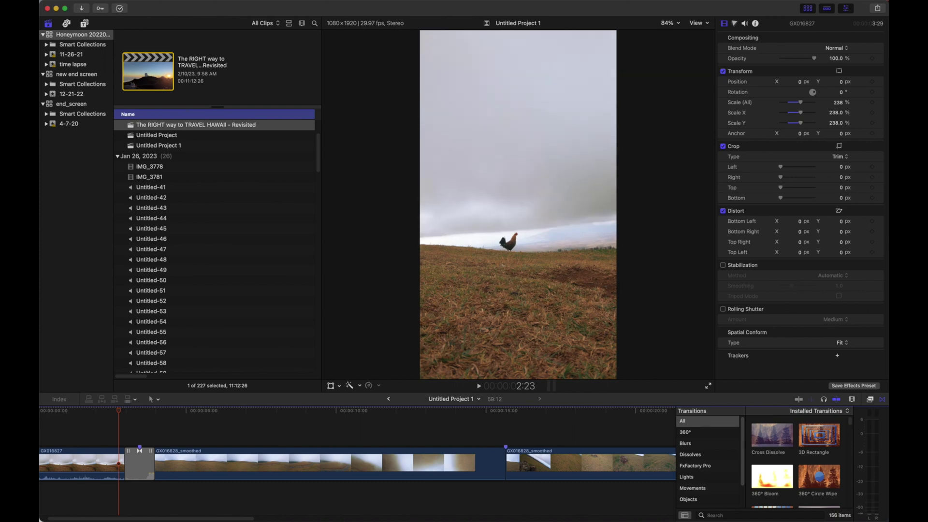
left_click(201, 0)
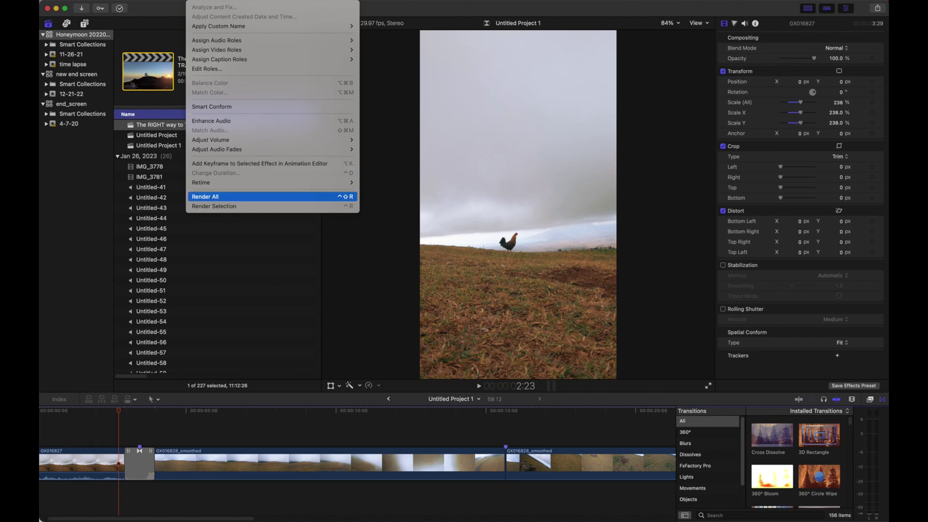
left_click(218, 197)
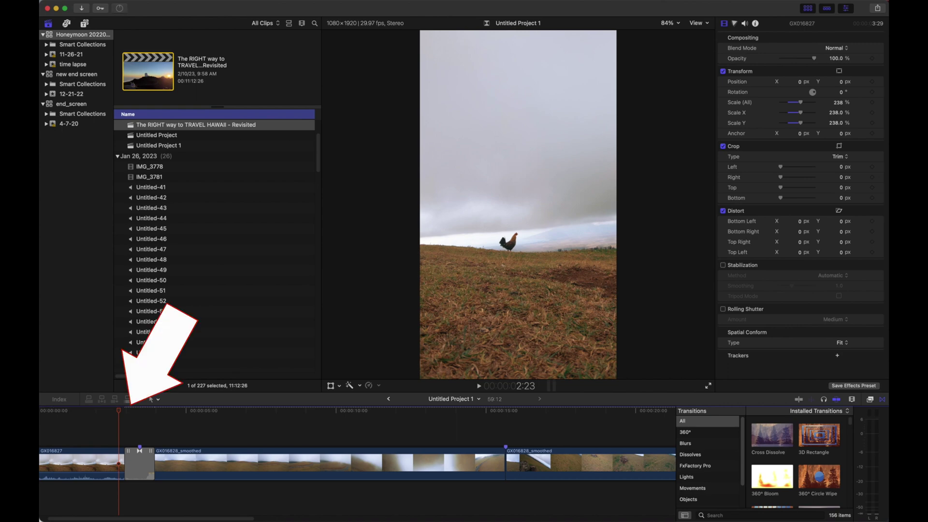
left_click(119, 8)
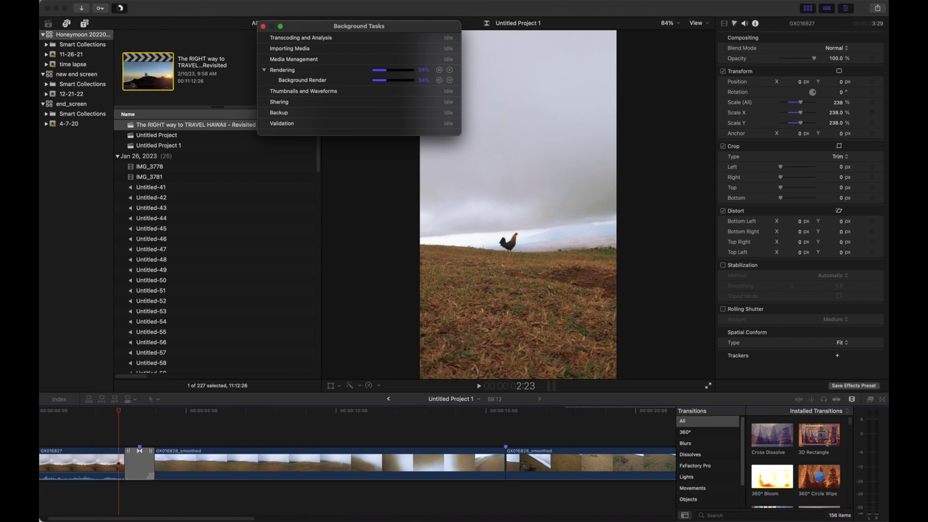
key("super+9")
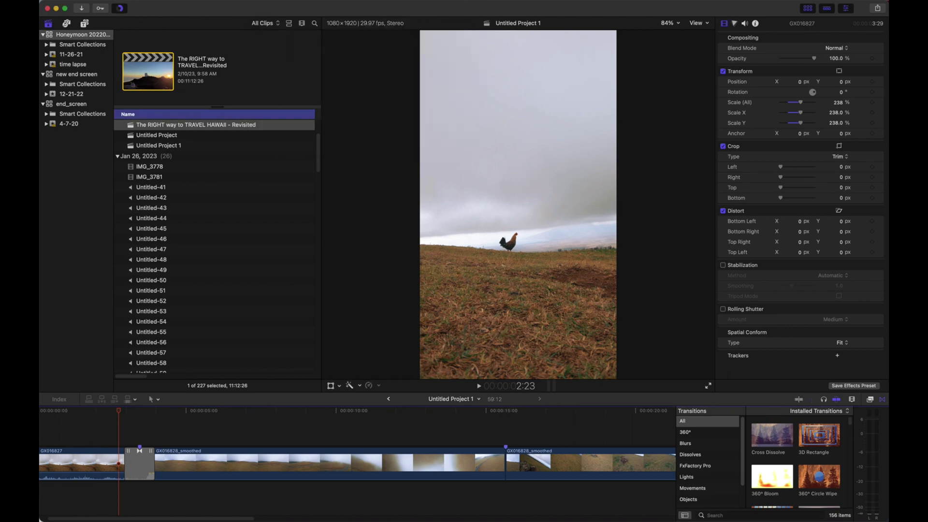
Play through the cross dissolve from just before it, and move to the cut between the second and third clips.
key("Left")
key("Left")
key("Left")
key("Left")
key("Left")
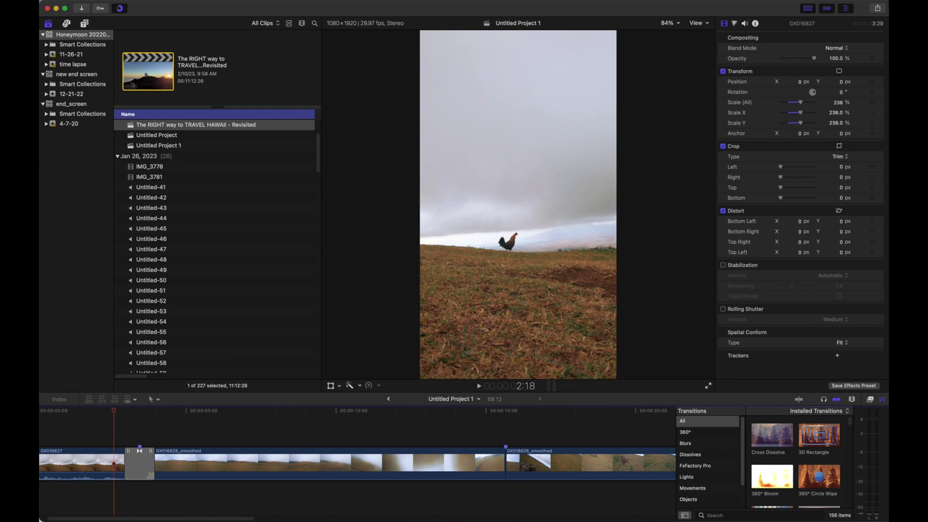
key("shift+Left")
key("shift+Left")
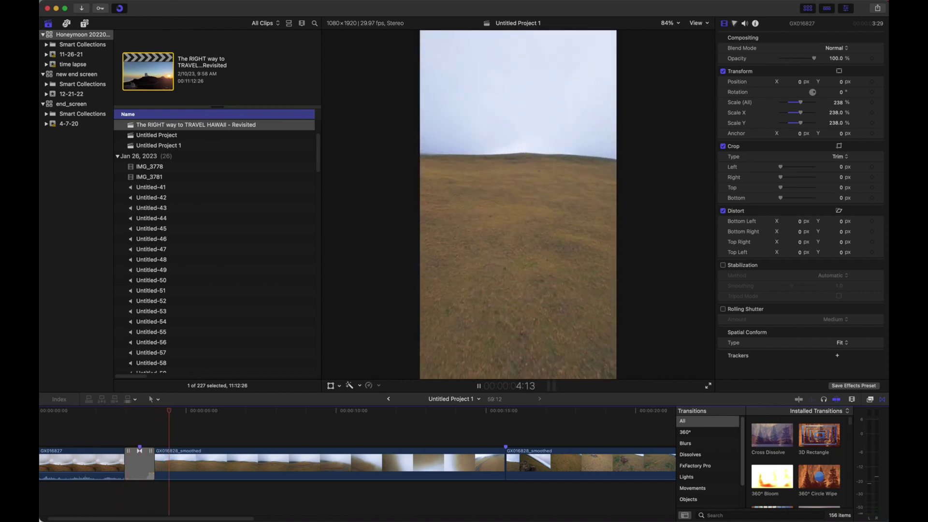
key("space")
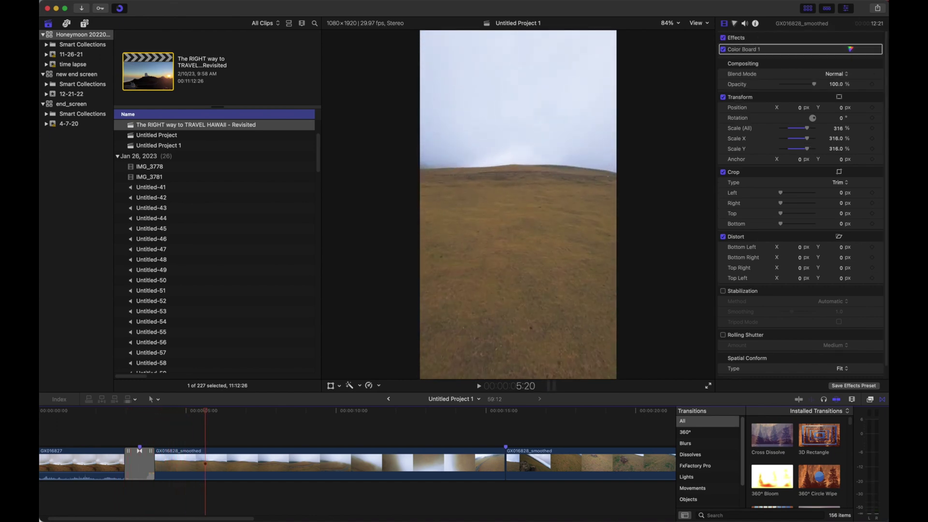
key("Down")
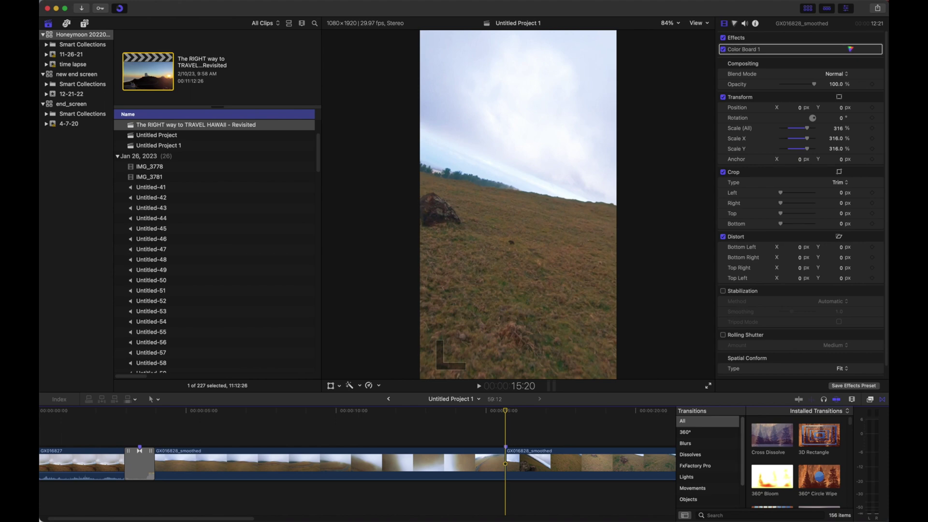
Add Cross Dissolve transitions at the three remaining cuts, from the second through the fifth clip.
left_click_drag(772, 435, 506, 459)
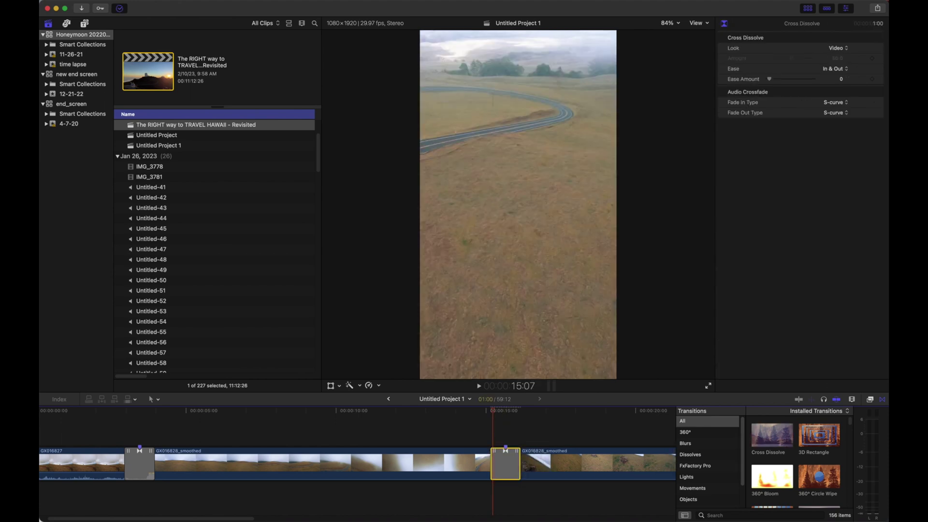
key("shift+z")
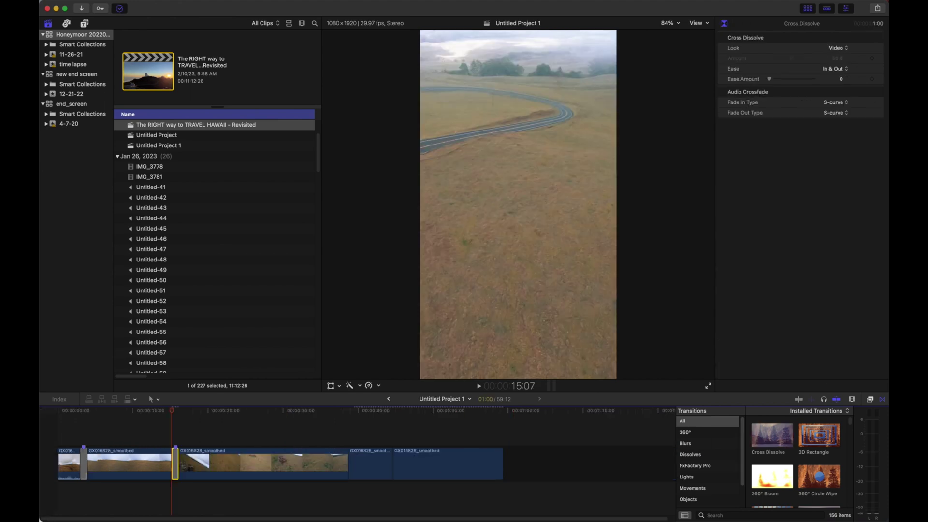
mouse_move(387, 446)
left_mouse_down()
mouse_move(348, 464)
mouse_move(454, 462)
mouse_move(393, 463)
left_mouse_up()
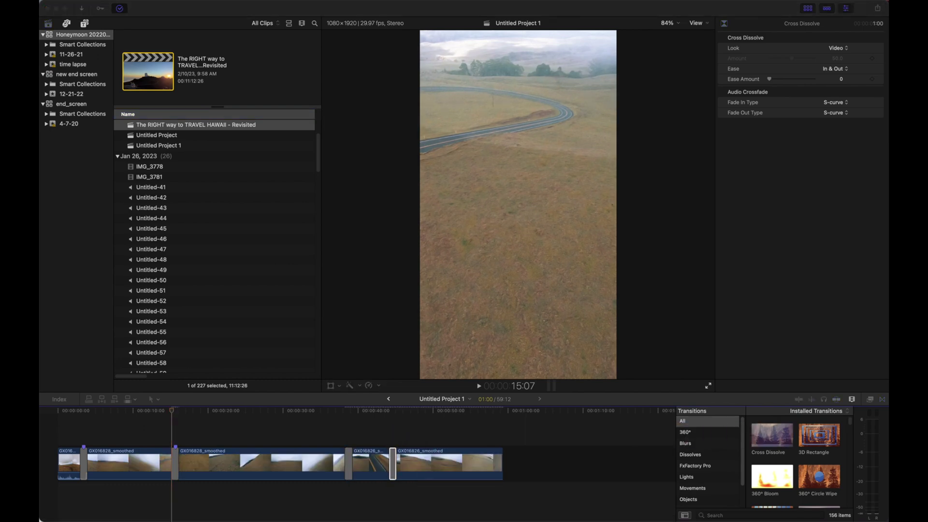
key("super+Tab")
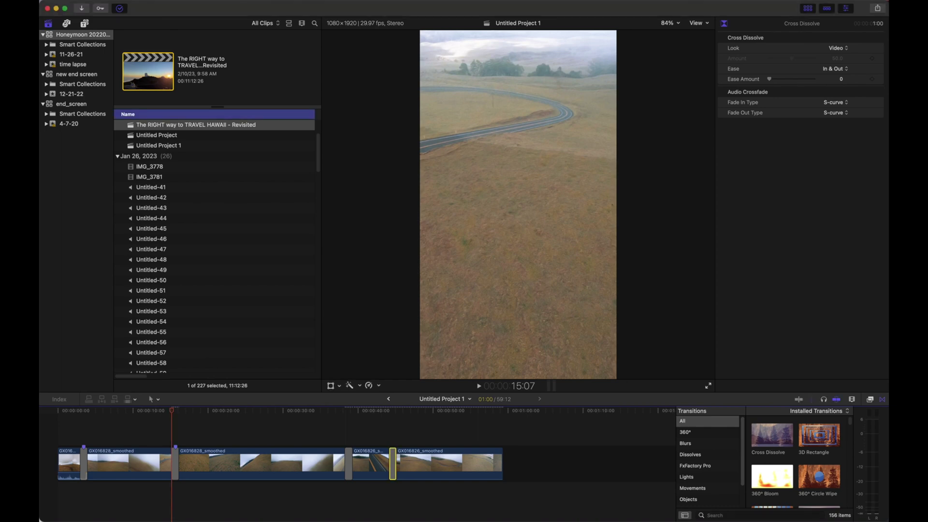
Compare the preview at 25% and 150% magnification with the playhead at 8:01, and return it to Fit.
left_click(117, 411)
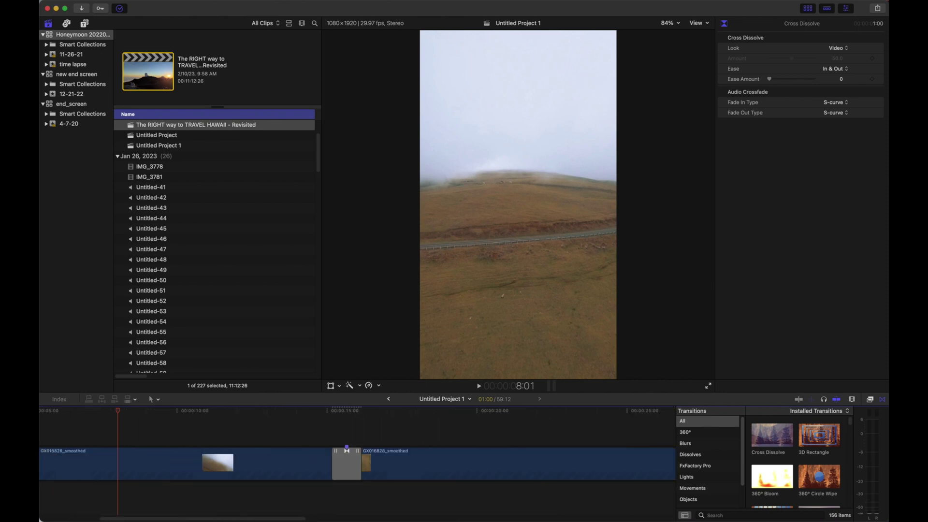
key("super+minus")
key("super+equal")
key("super+equal")
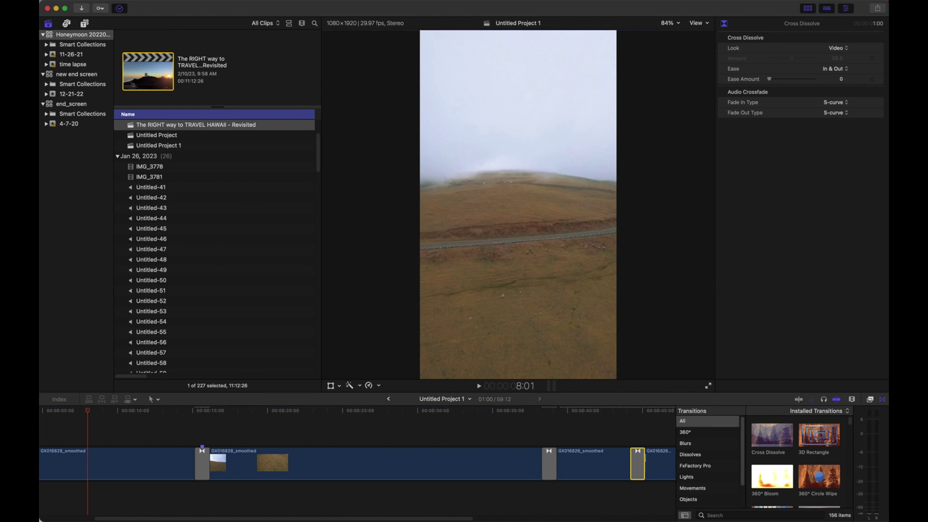
left_click(670, 22)
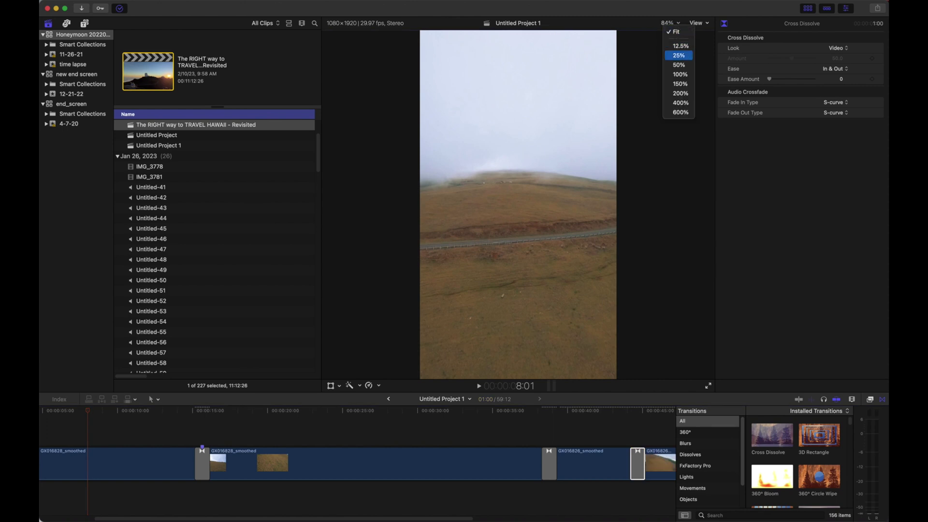
left_click(678, 55)
left_click(670, 23)
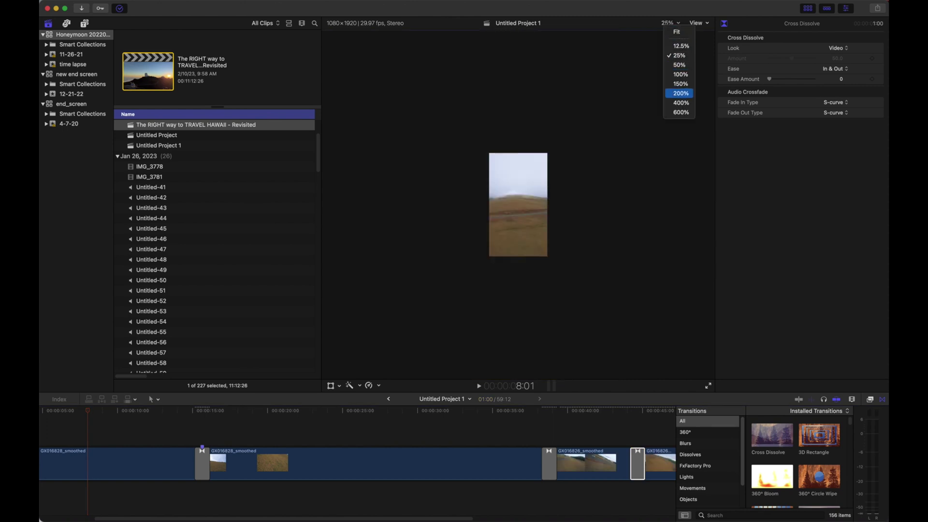
left_click(681, 83)
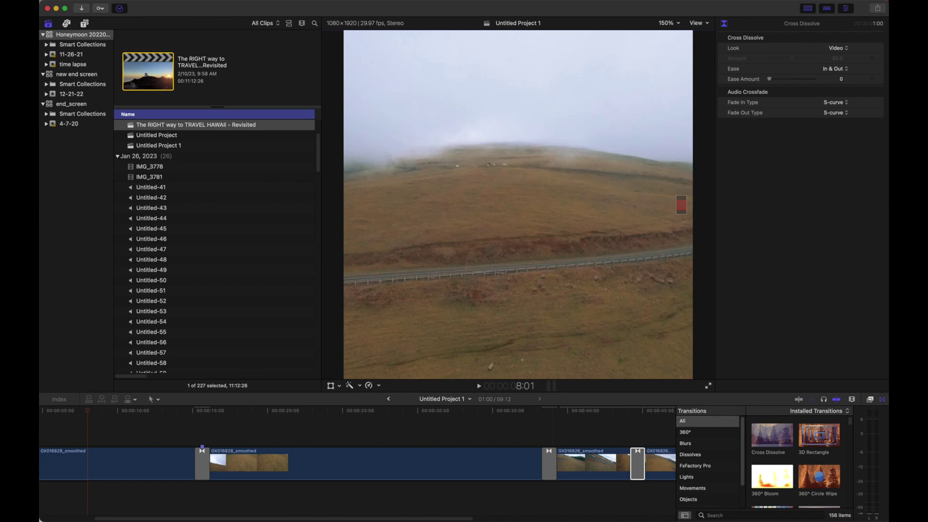
left_click(670, 22)
left_click(678, 35)
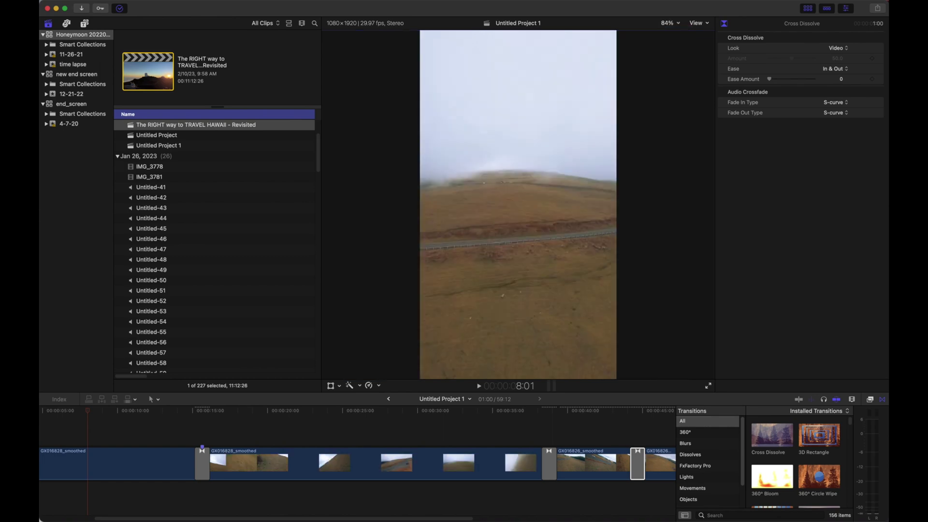
Connect a Basic Title above the second clip at 5:18.
scroll(358, 460, "left", 5)
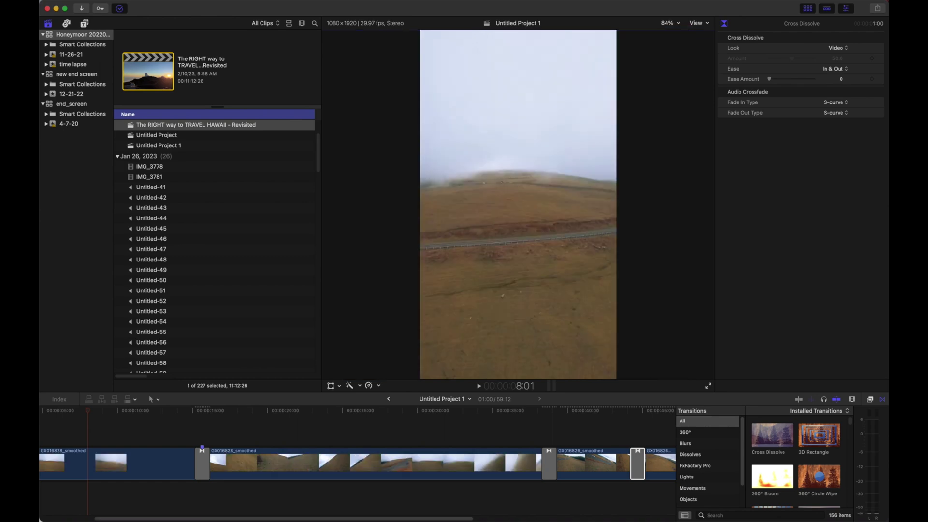
left_click(136, 464)
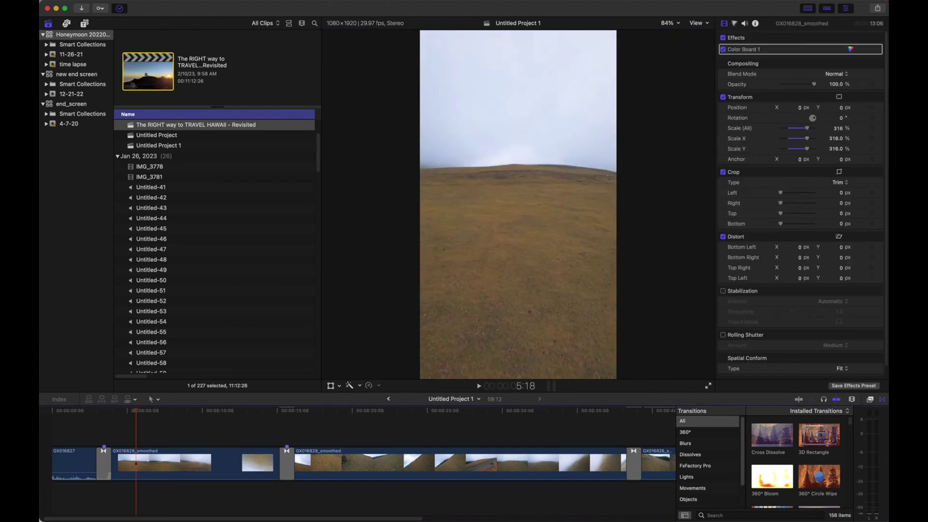
left_click(97, 1)
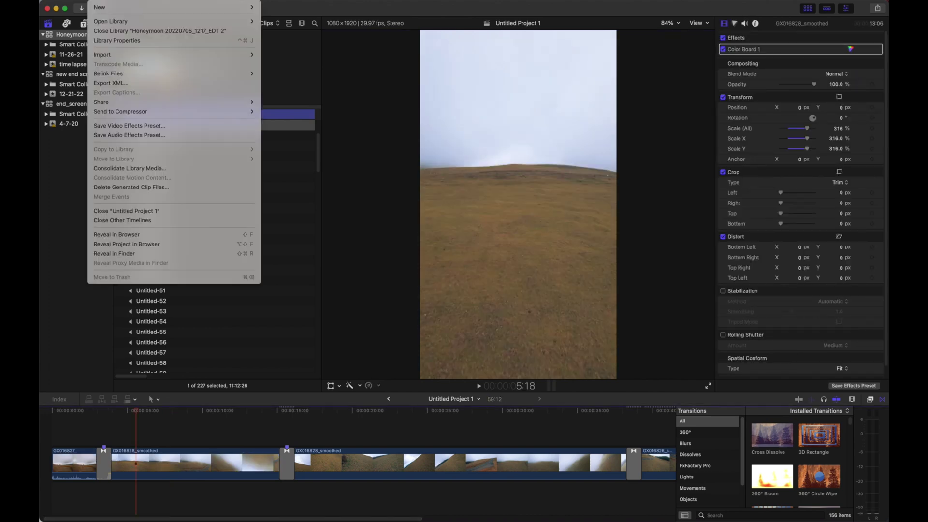
mouse_move(118, 0)
mouse_move(145, 353)
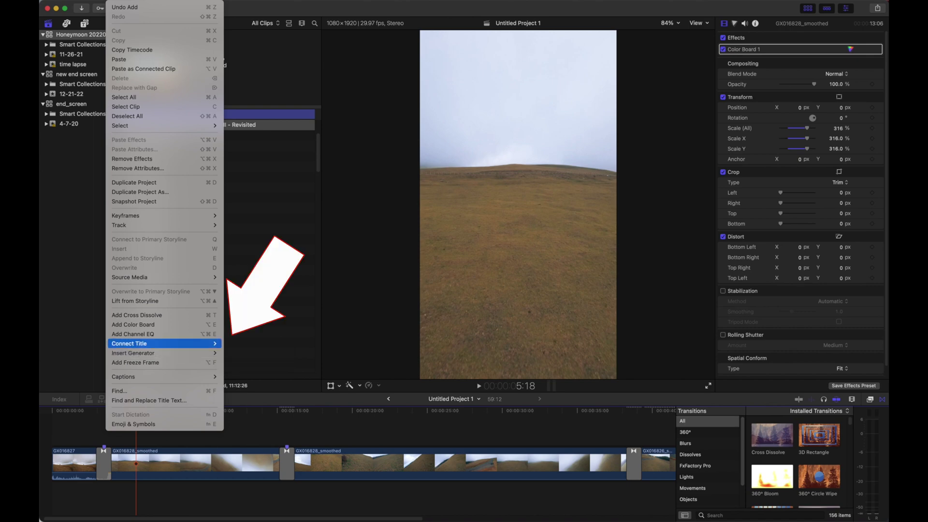
left_click(244, 344)
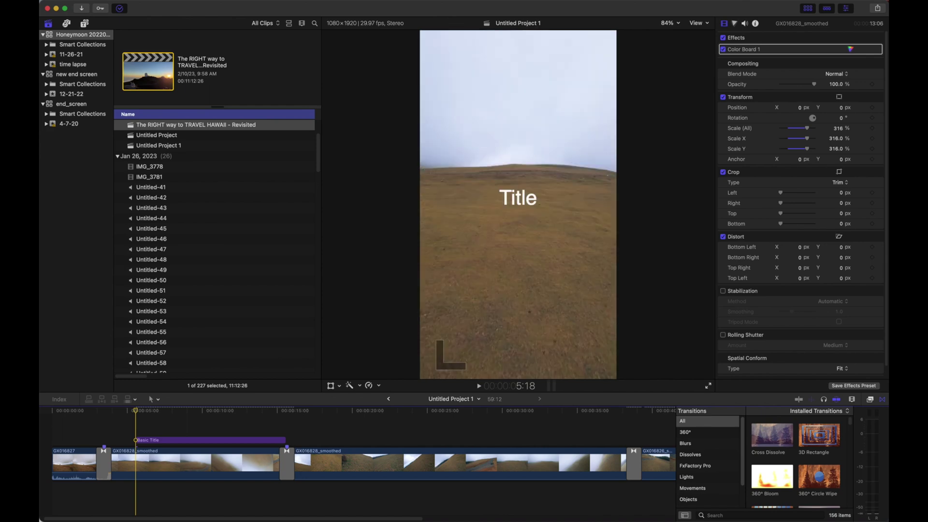
Change the wording of the Basic Title to "Hi this is a test".
left_click(210, 440)
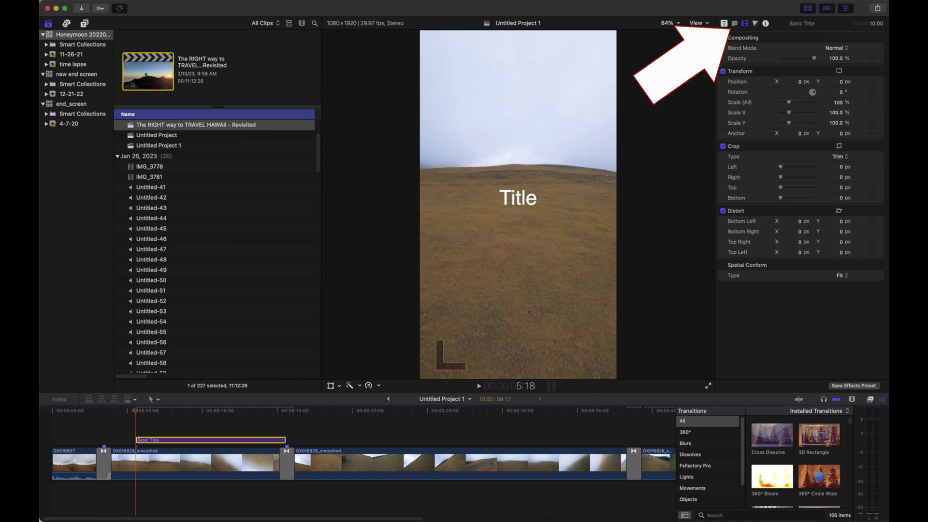
left_click(734, 23)
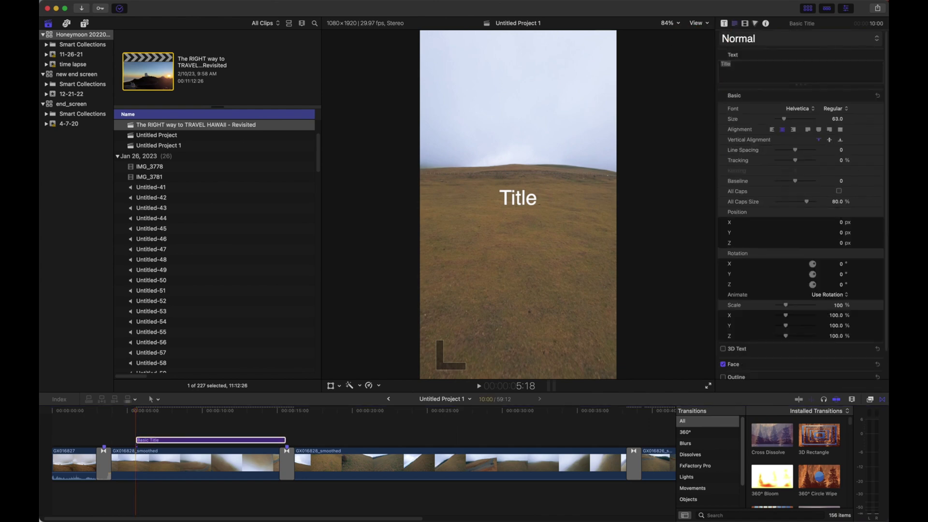
double_click(726, 64)
key("BackSpace")
type("Hi this is a test")
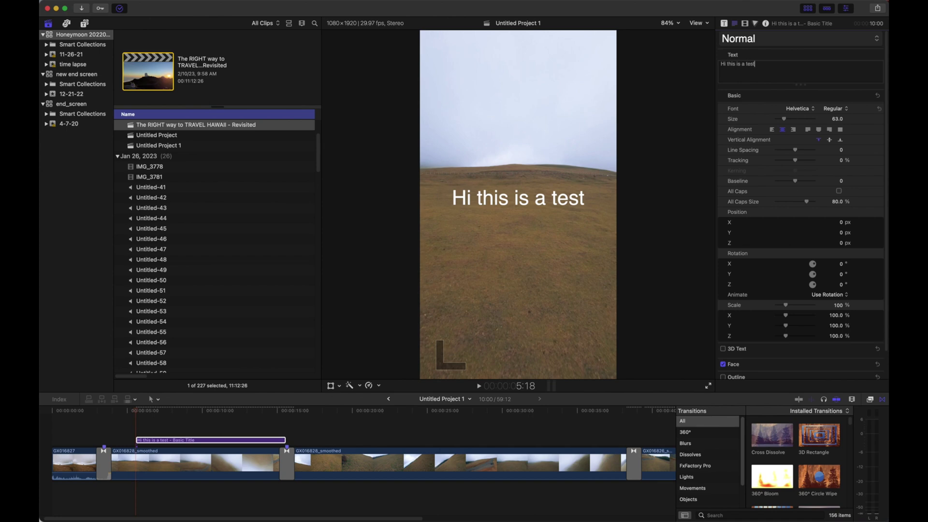
Set the title's font to Meloriac.
left_click(800, 109)
scroll(817, 294, "down", 5)
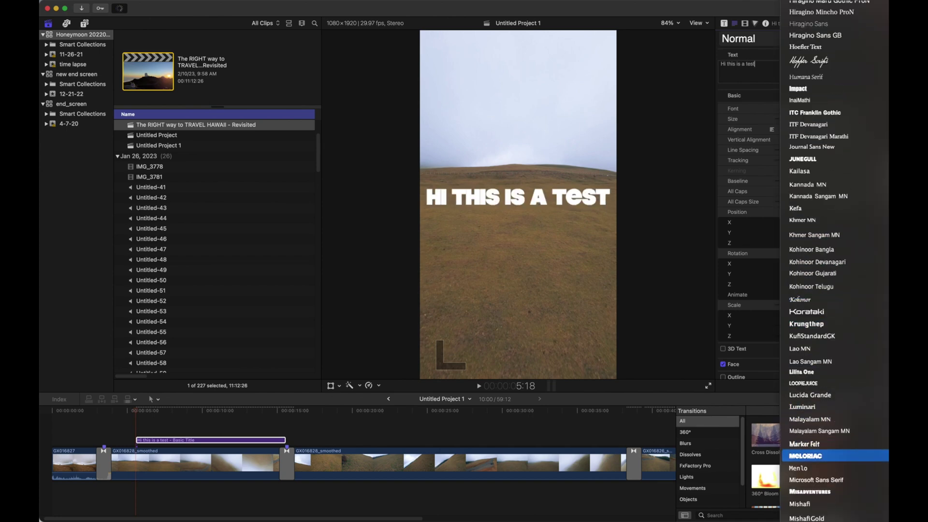
left_click(806, 456)
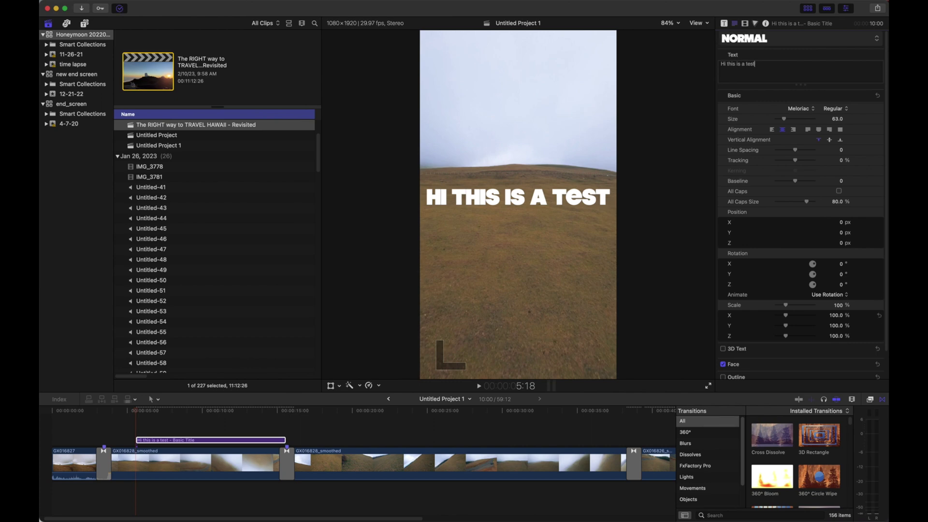
Try an outline and a glow on the title text, and turn both off again.
scroll(800, 218, "down", 1)
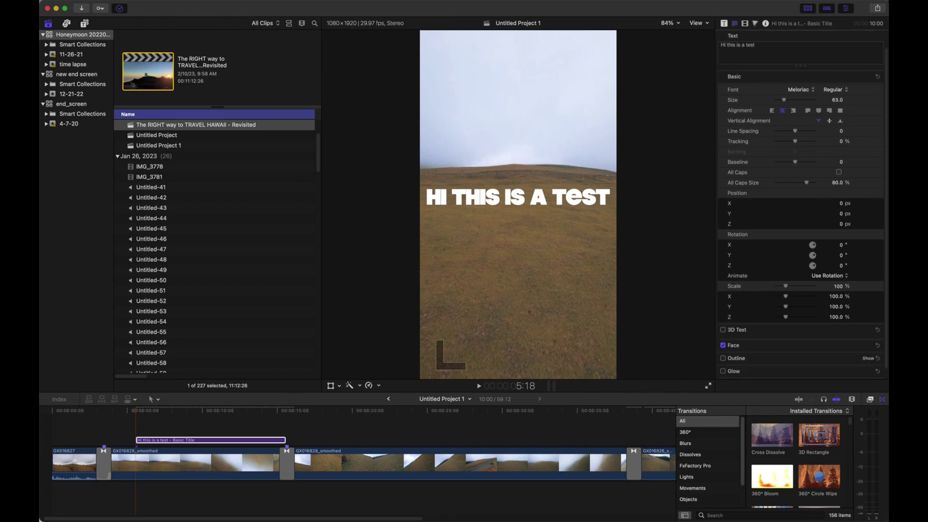
left_click(724, 358)
scroll(802, 290, "down", 1)
scroll(774, 349, "down", 1)
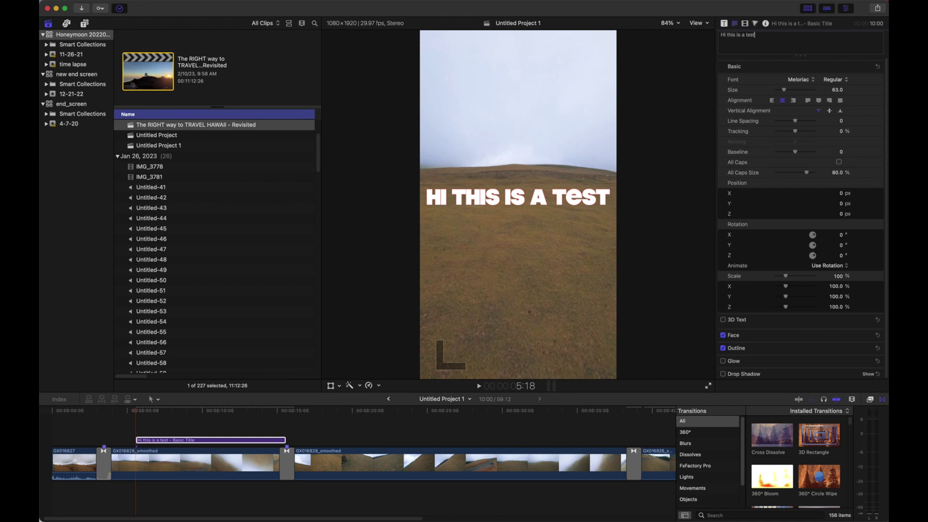
left_click(723, 361)
left_click(723, 348)
left_click(724, 361)
Give the title a drop shadow with 100% opacity, a blur of 2.35 and a distance of 10.
left_click(723, 374)
left_click(869, 361)
scroll(868, 361, "down", 2)
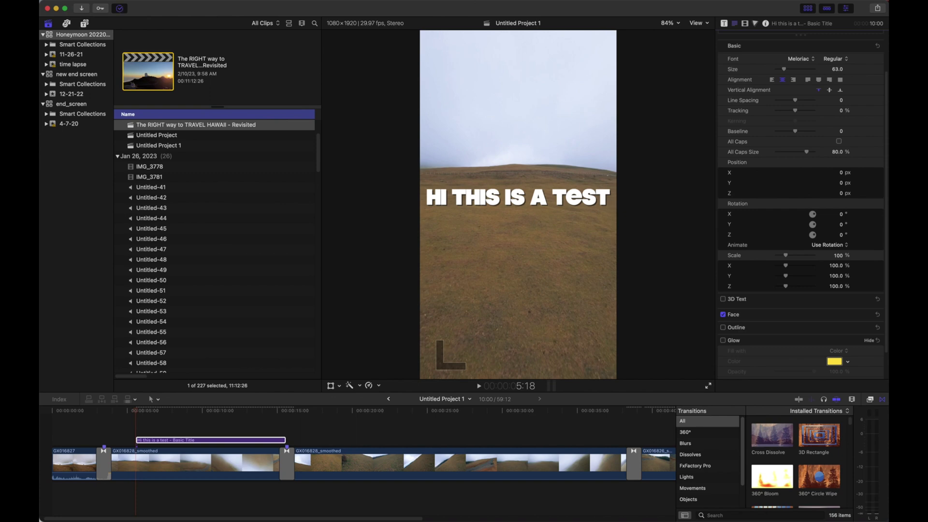
left_click(868, 340)
left_click(868, 374)
scroll(868, 374, "down", 4)
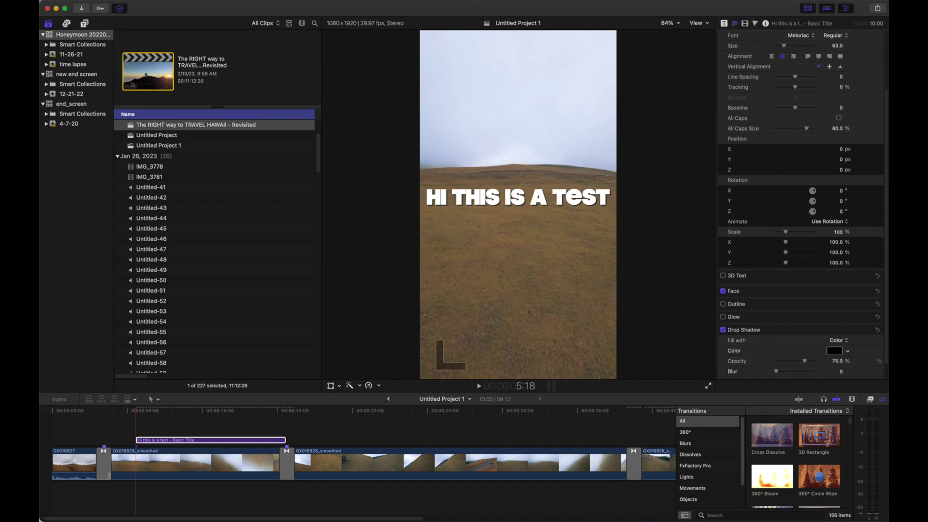
left_click_drag(805, 361, 779, 363)
scroll(798, 290, "down", 1)
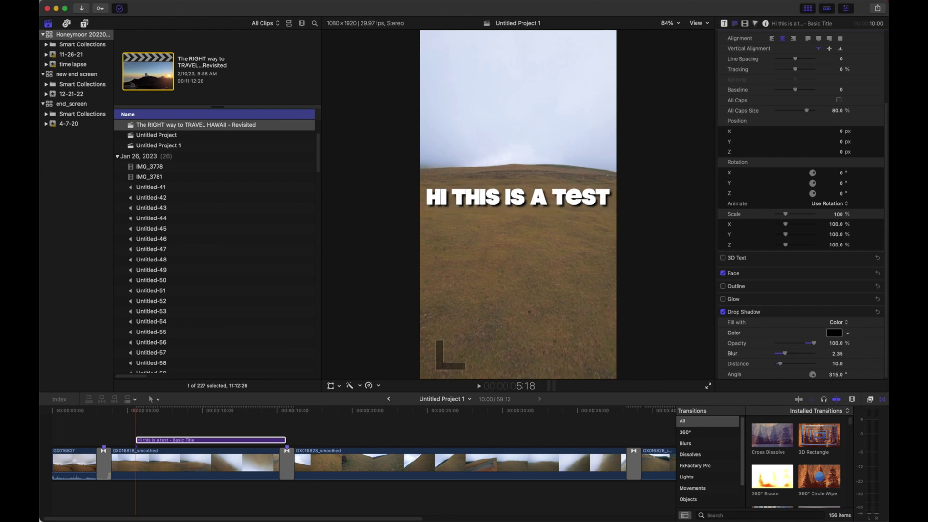
Start an Export File of the whole project and review its format and codec settings.
left_click(331, 464)
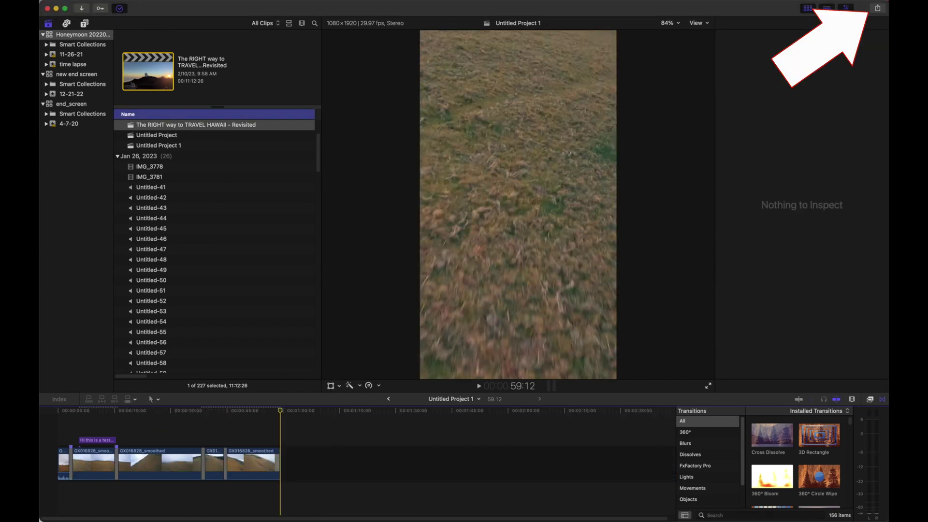
left_click(877, 8)
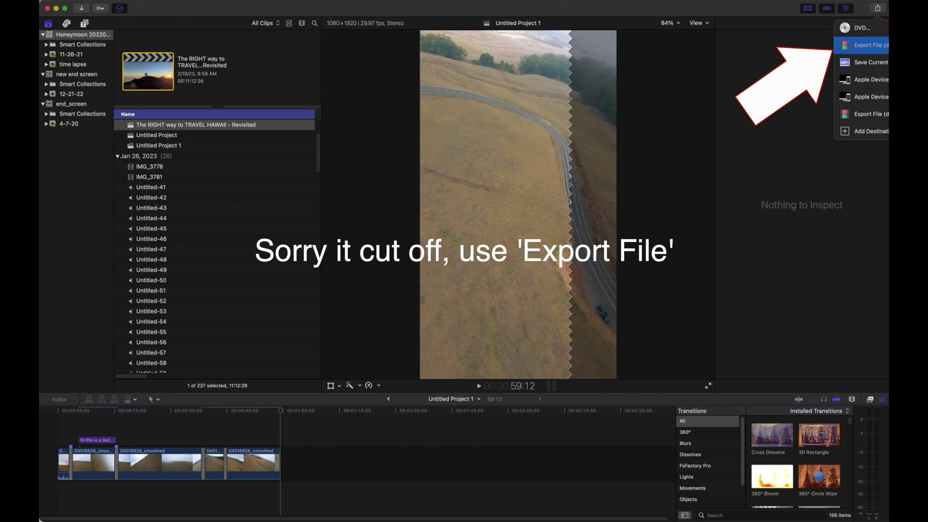
left_click(871, 44)
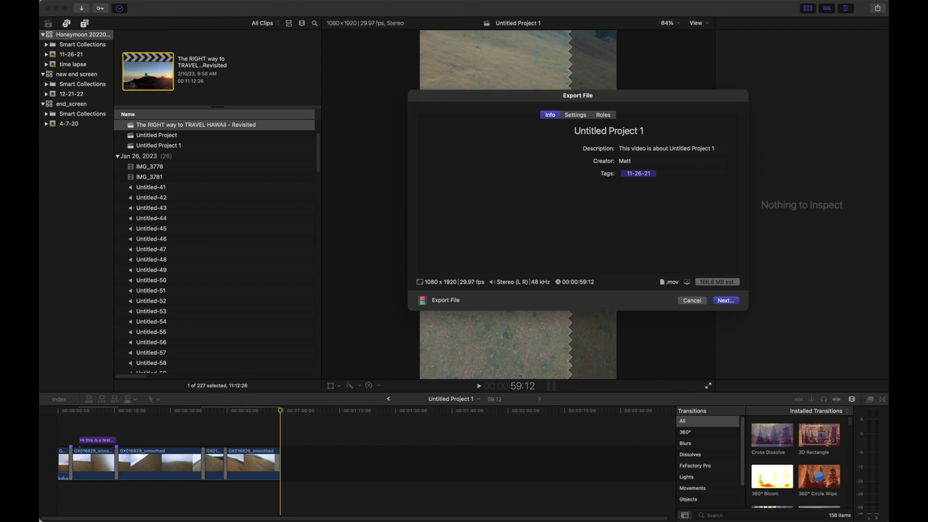
left_click(575, 116)
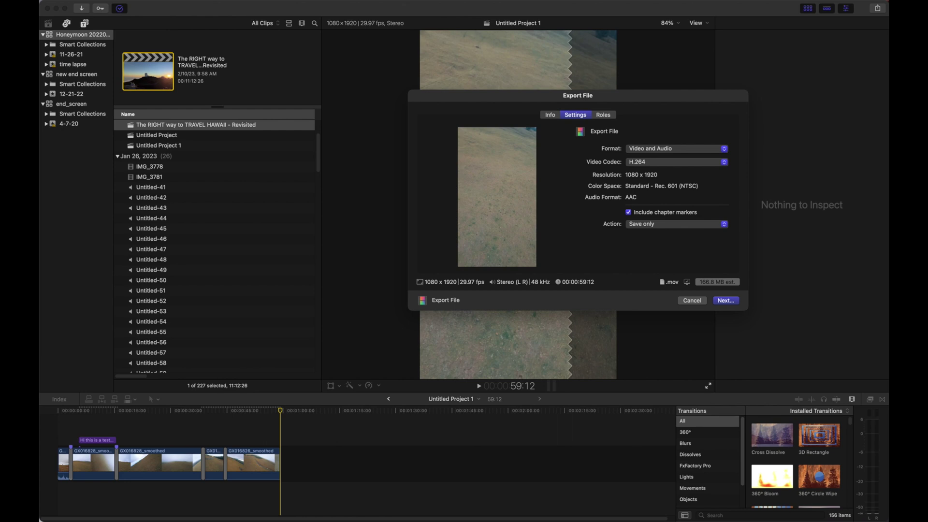
left_click(550, 115)
Export the video to the exports folder under the name IG-Test.
left_click(726, 301)
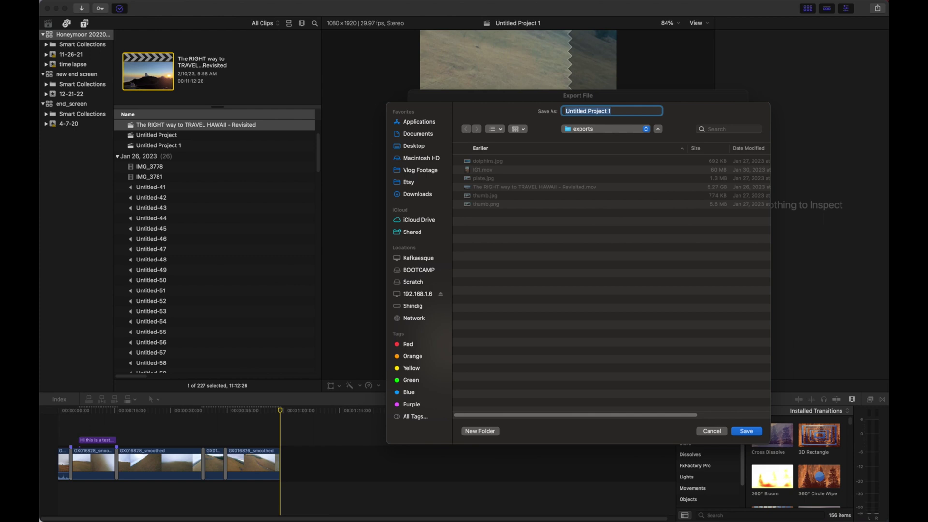
type("IG-Test")
key("Return")
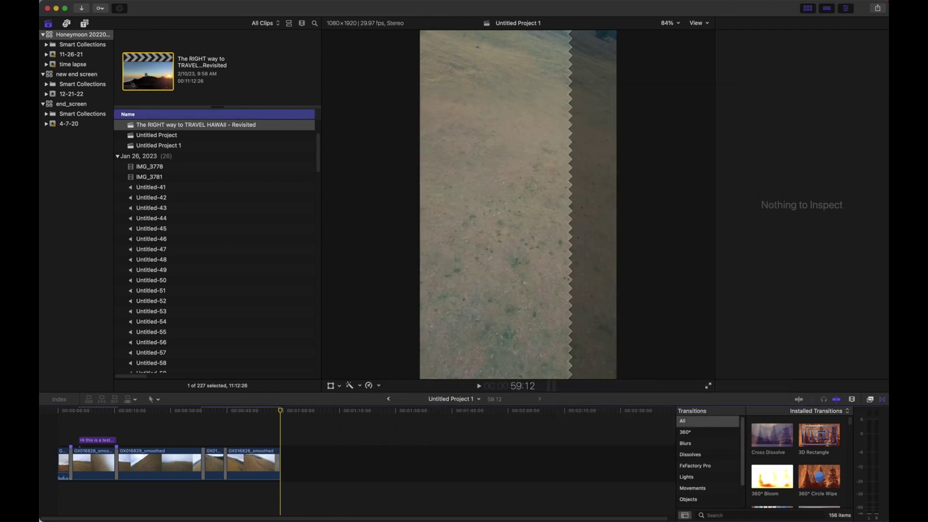